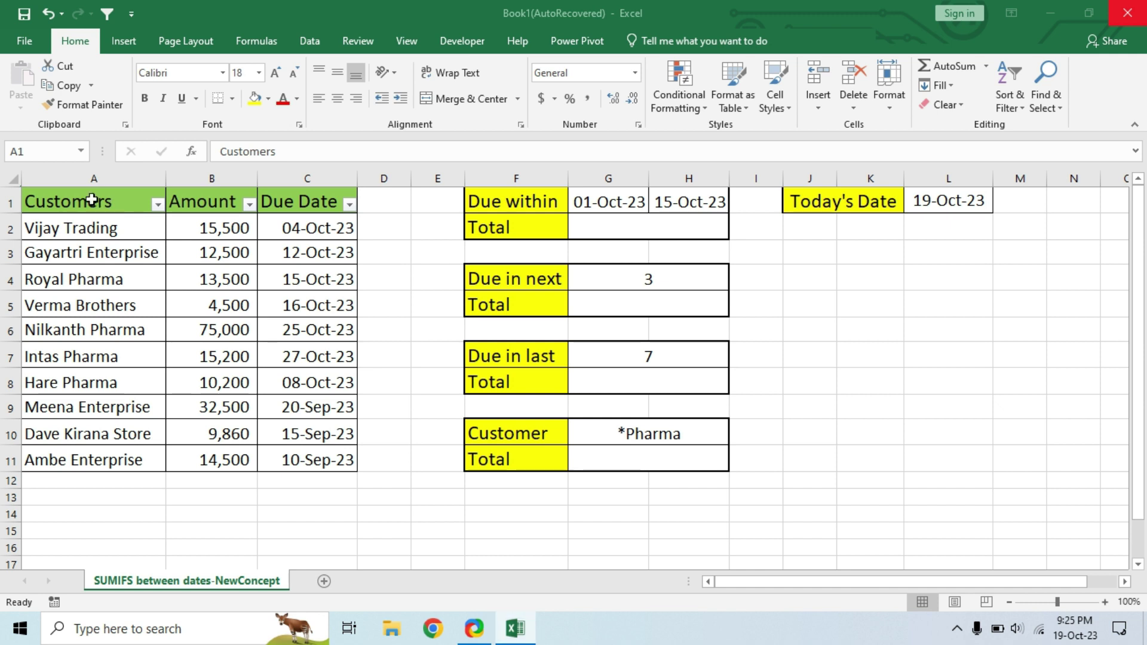
# Step: Review the customer table's Customers, Amount and Due Date columns and the start and end dates of the Due within block
pyautogui.moveTo(91, 201); pyautogui.dragTo(302, 458)
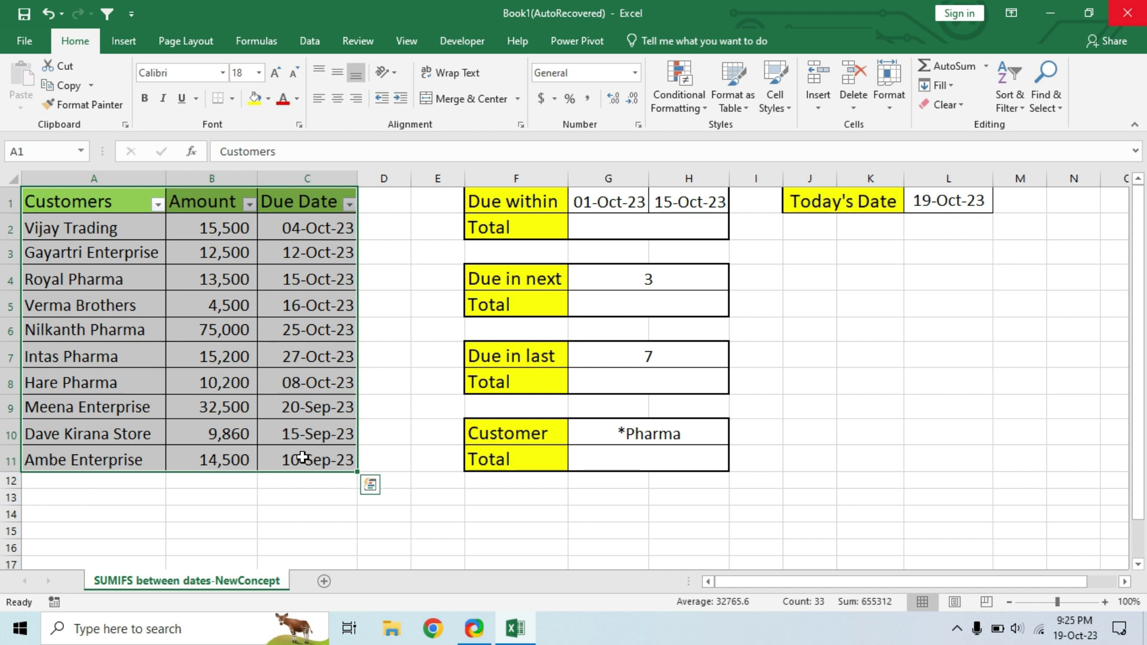
pyautogui.click(79, 209)
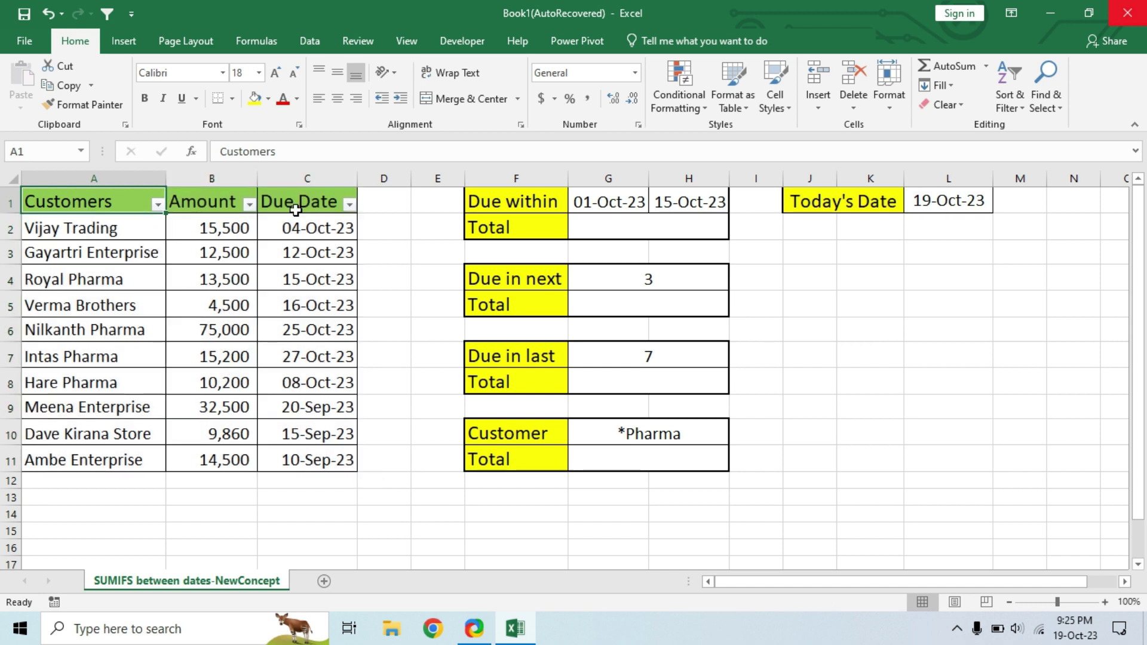
pyautogui.click(209, 204)
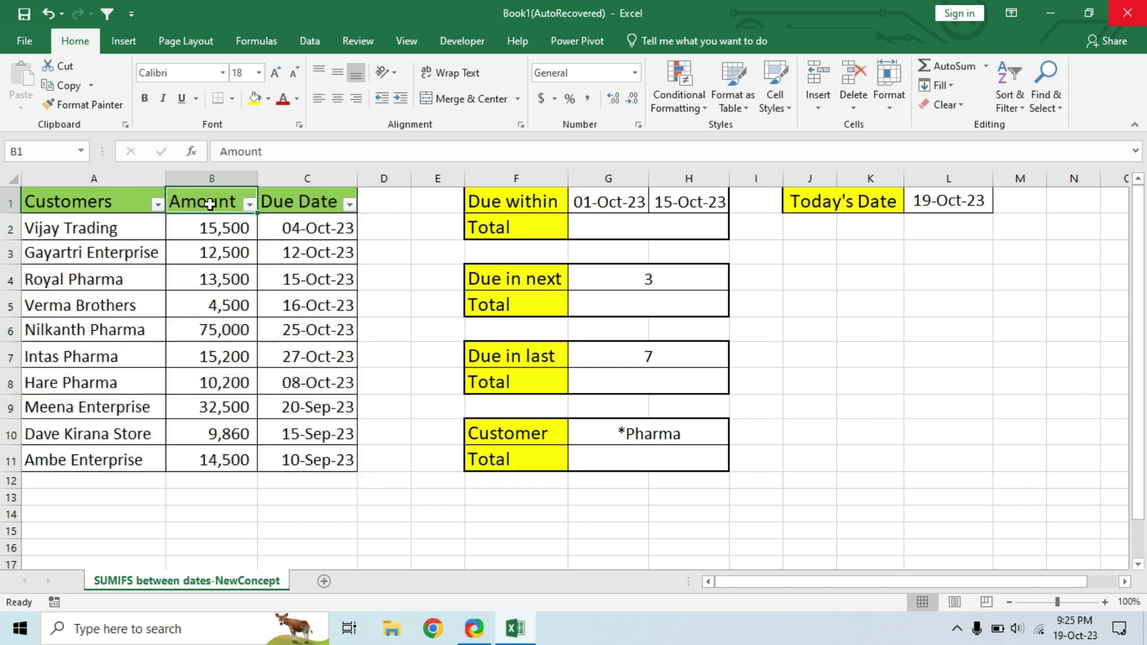
pyautogui.click(306, 201)
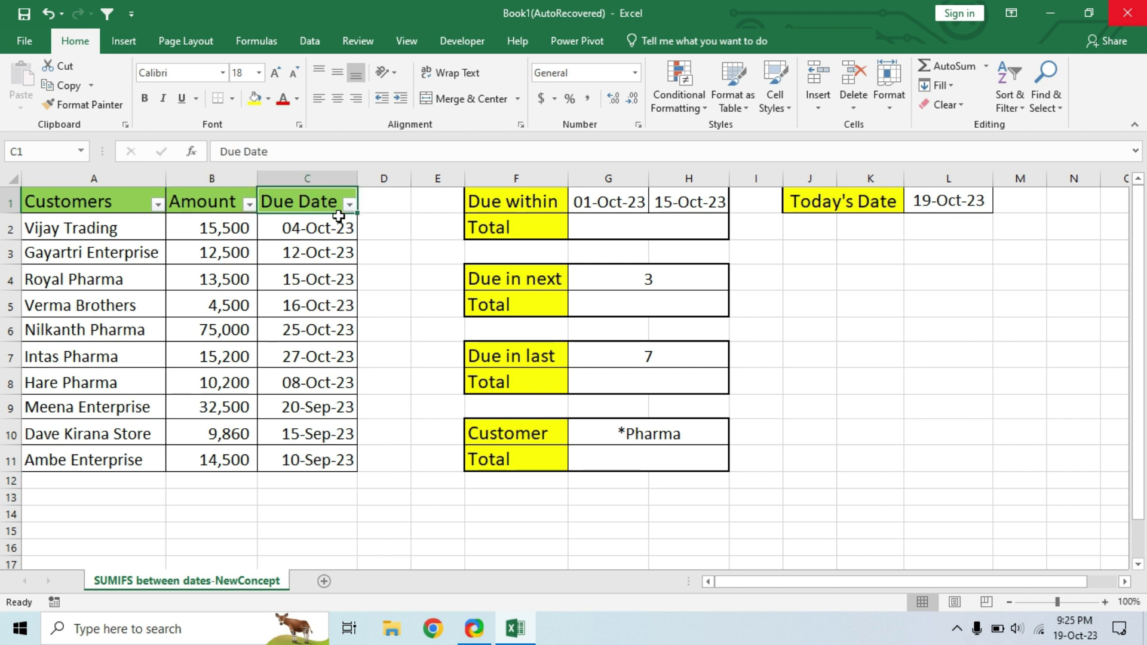
pyautogui.click(109, 232)
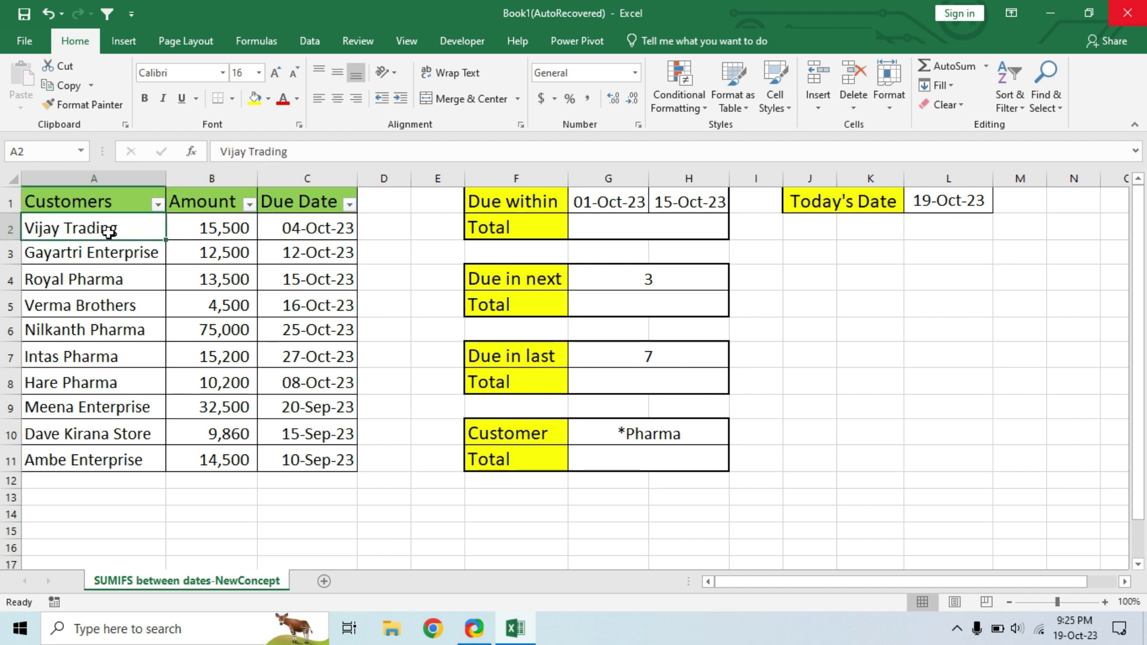
pyautogui.click(234, 233)
pyautogui.click(312, 231)
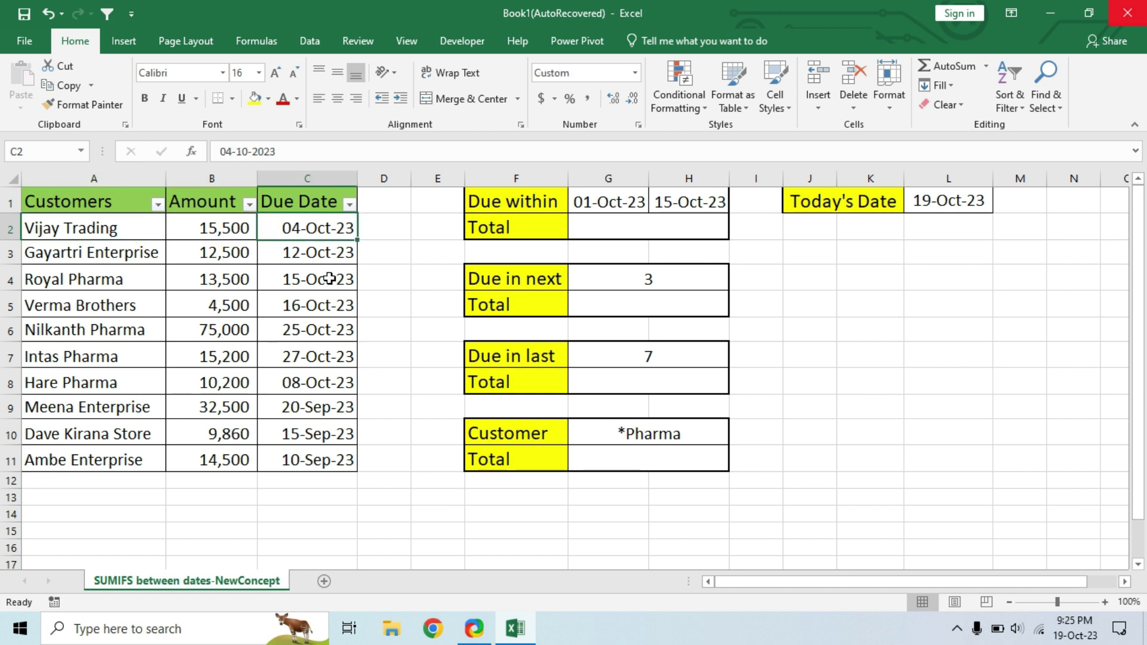
pyautogui.click(648, 227)
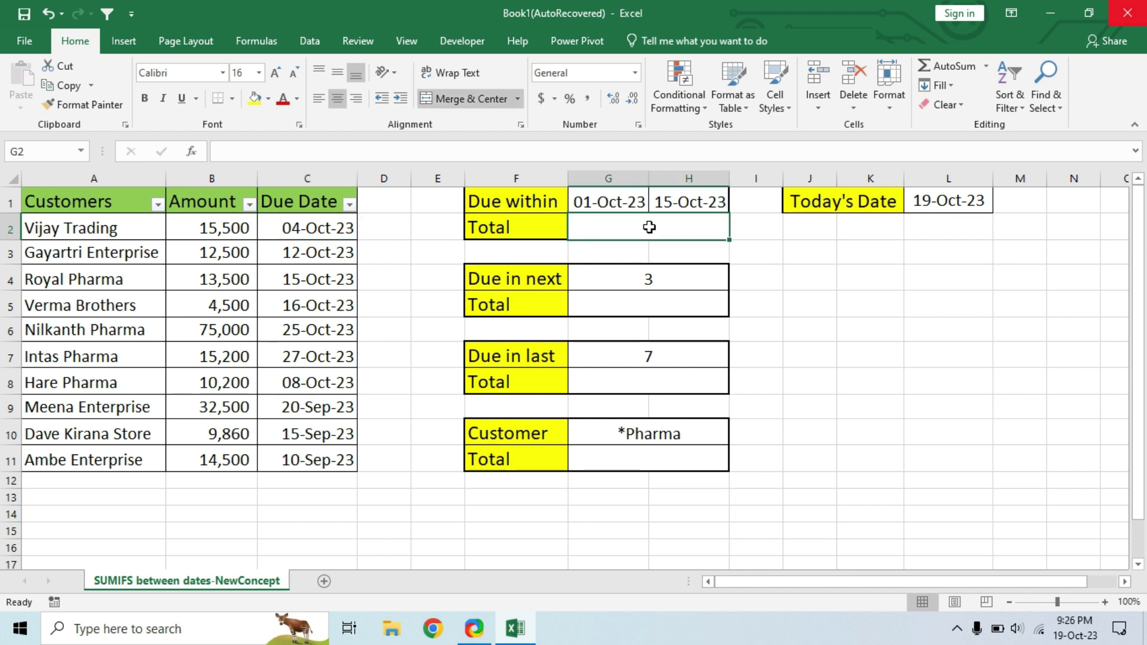
pyautogui.click(604, 205)
pyautogui.click(675, 202)
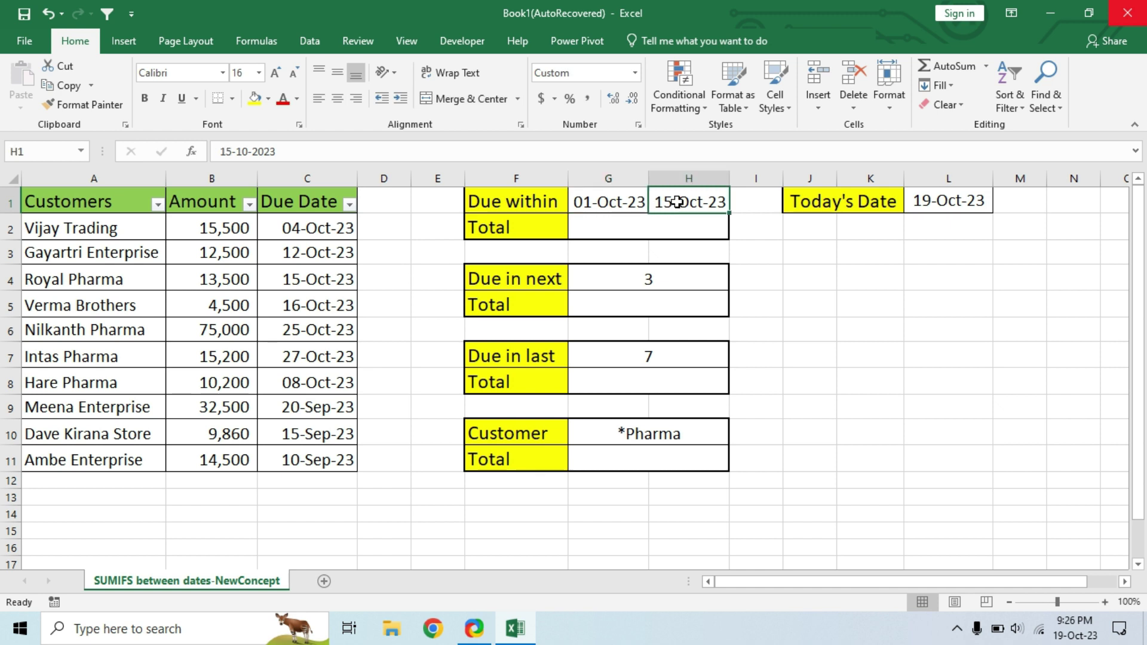
# Step: Begin a SUMIFS formula in the Due within Total cell G2 with B2:B11 as the sum range
pyautogui.click(627, 225)
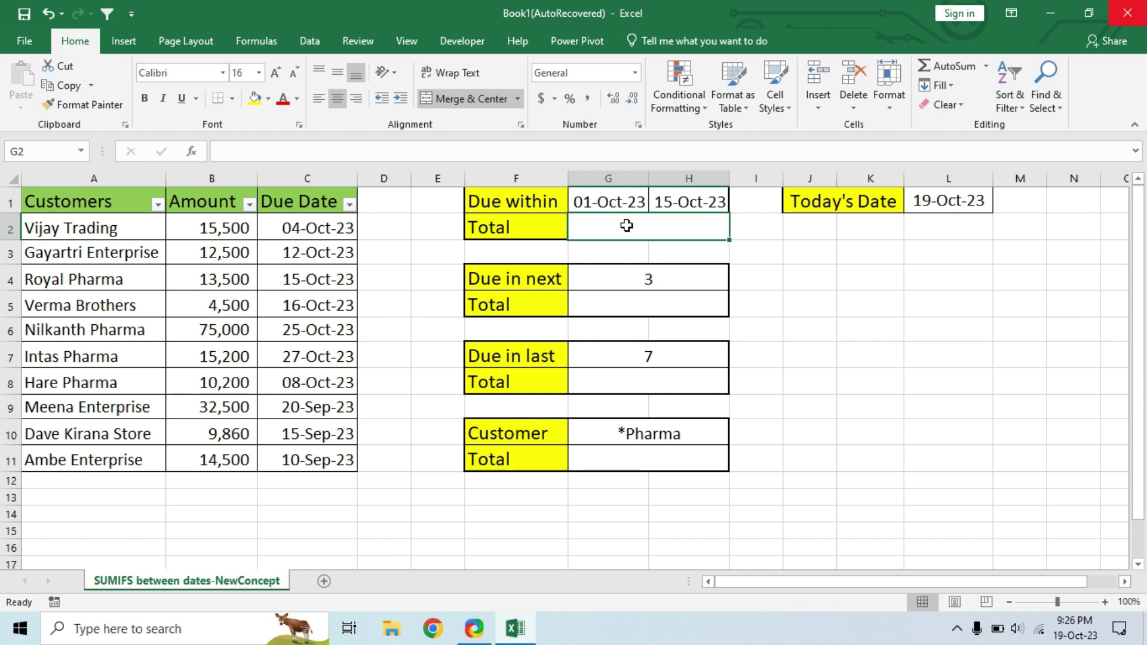
pyautogui.write('=')
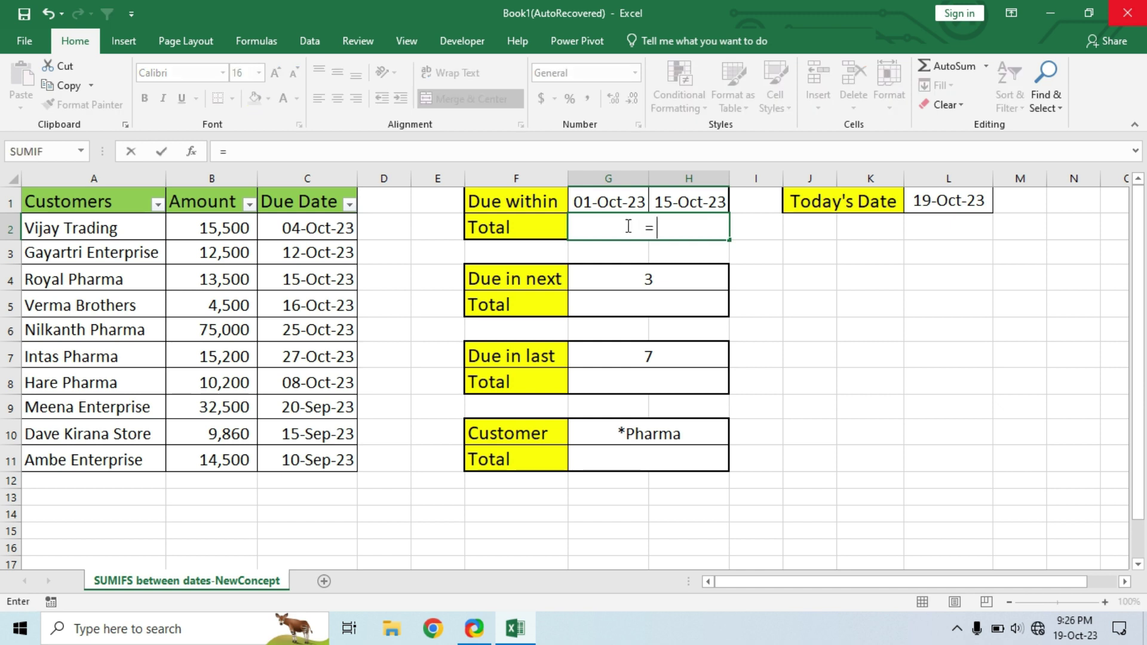
pyautogui.write('sumif')
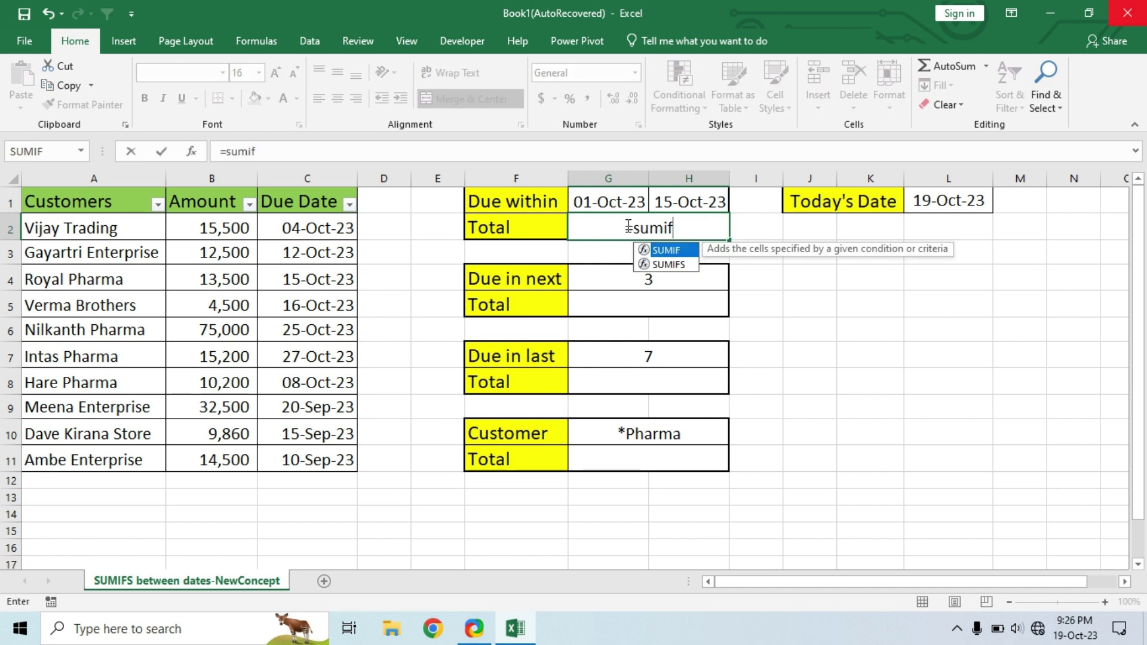
pyautogui.press('Down')
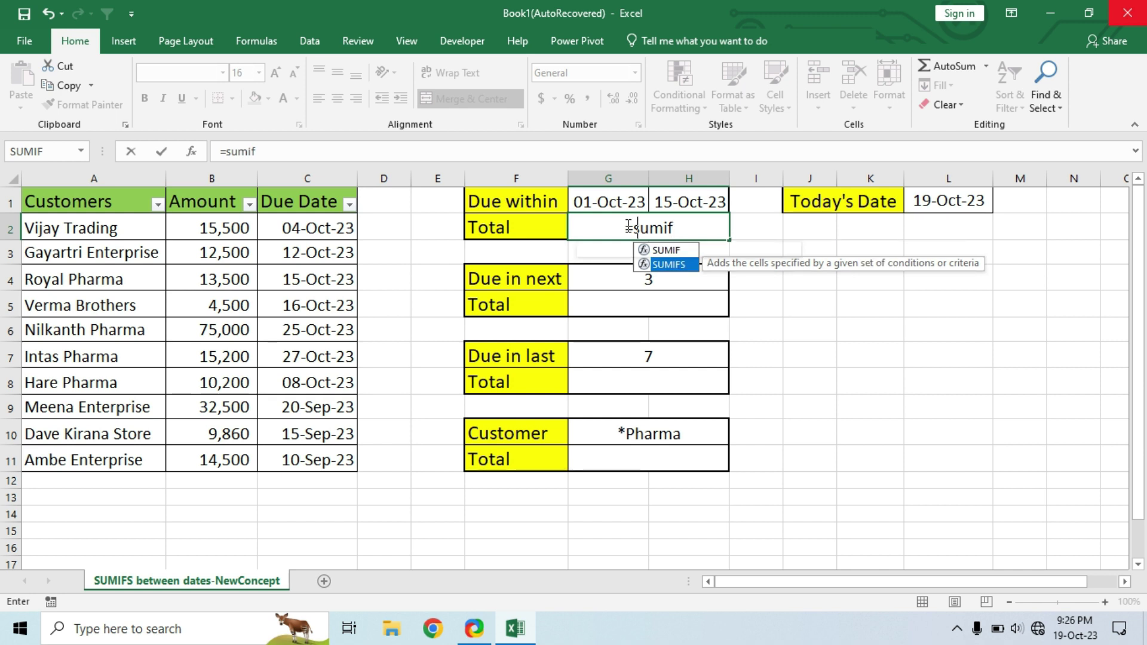
pyautogui.press('Tab')
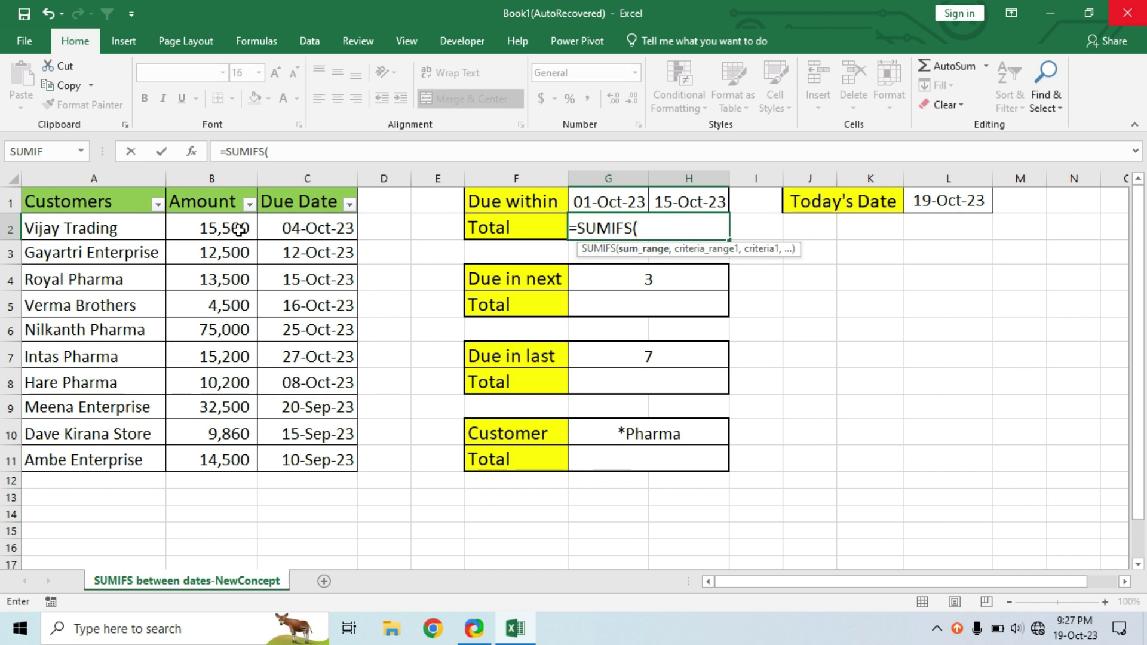
pyautogui.moveTo(238, 226); pyautogui.dragTo(226, 460)
pyautogui.write(',')
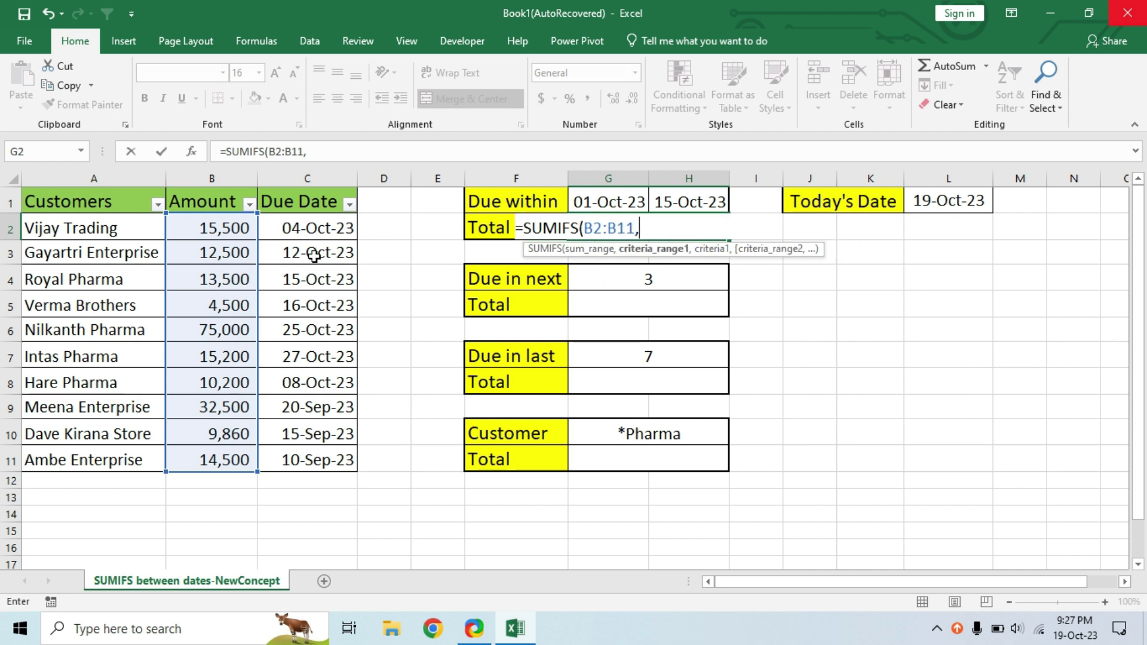
# Step: Add the first condition to the G2 formula: criteria range C2:C11 with the criterion ">="&G1
pyautogui.click(328, 229)
pyautogui.moveTo(328, 229); pyautogui.dragTo(340, 460)
pyautogui.write(',')
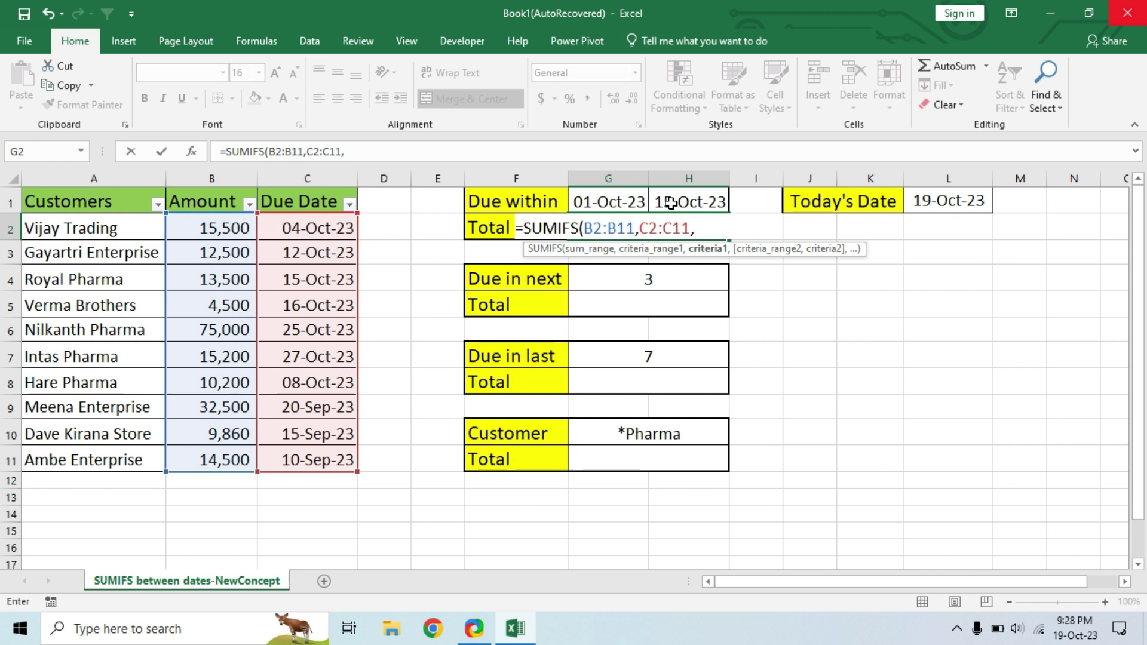
pyautogui.write('">="&')
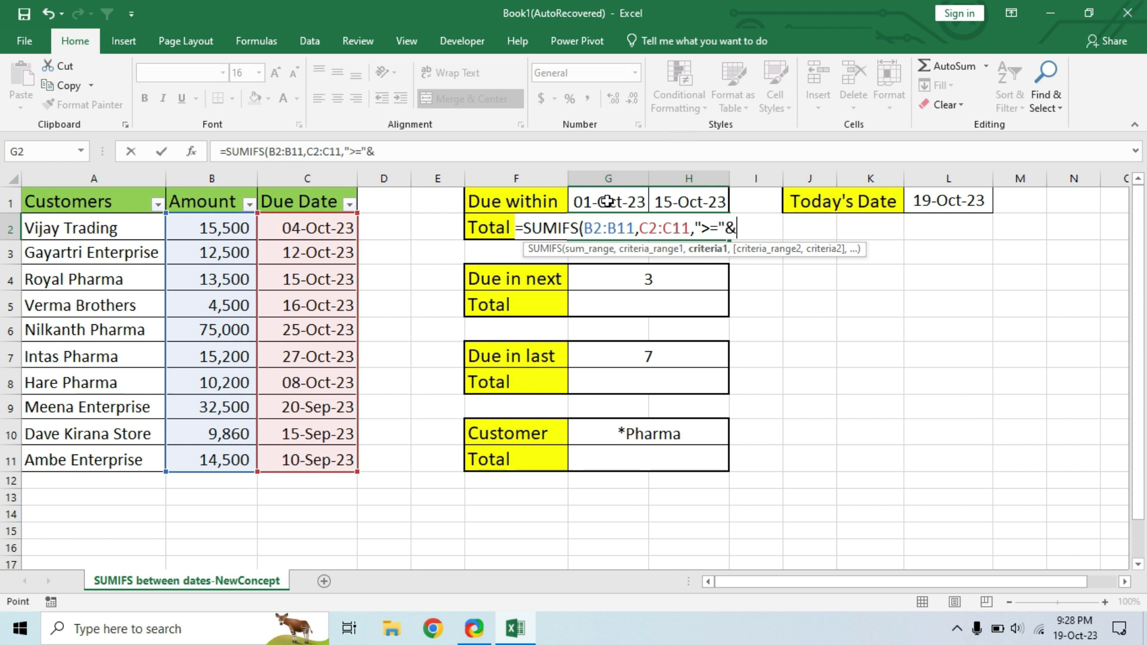
pyautogui.click(607, 201)
pyautogui.write(',')
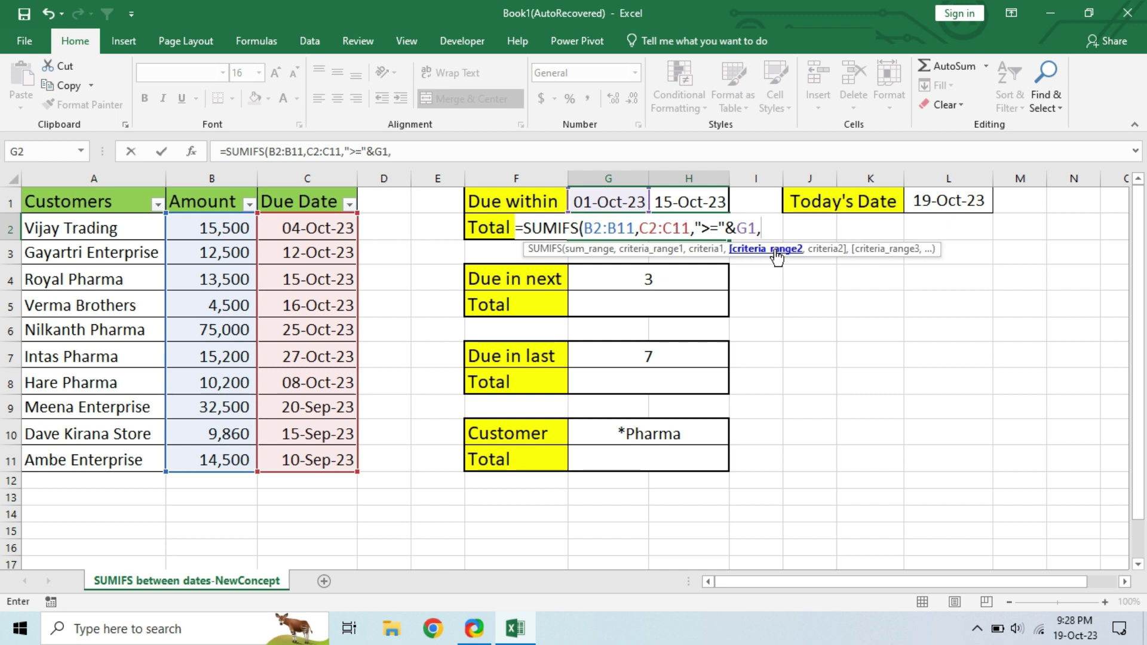
# Step: Add the second condition, range C2:C11 with criterion "<="&H1, and complete the SUMIFS formula in G2
pyautogui.click(318, 227)
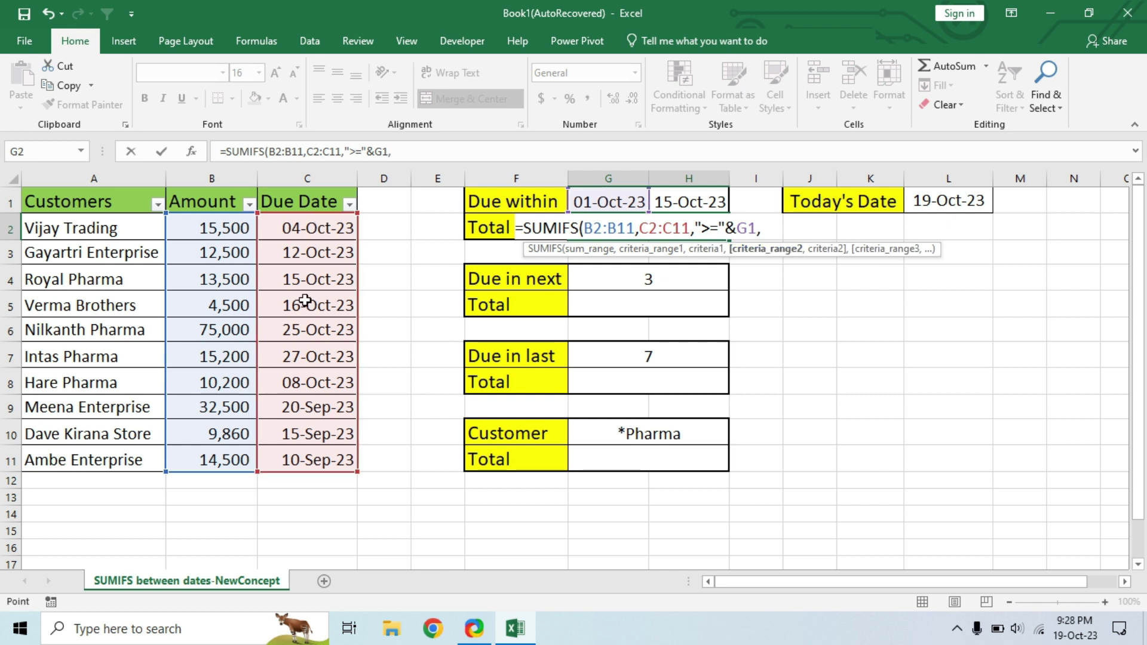
pyautogui.moveTo(306, 387); pyautogui.dragTo(321, 457)
pyautogui.write(',')
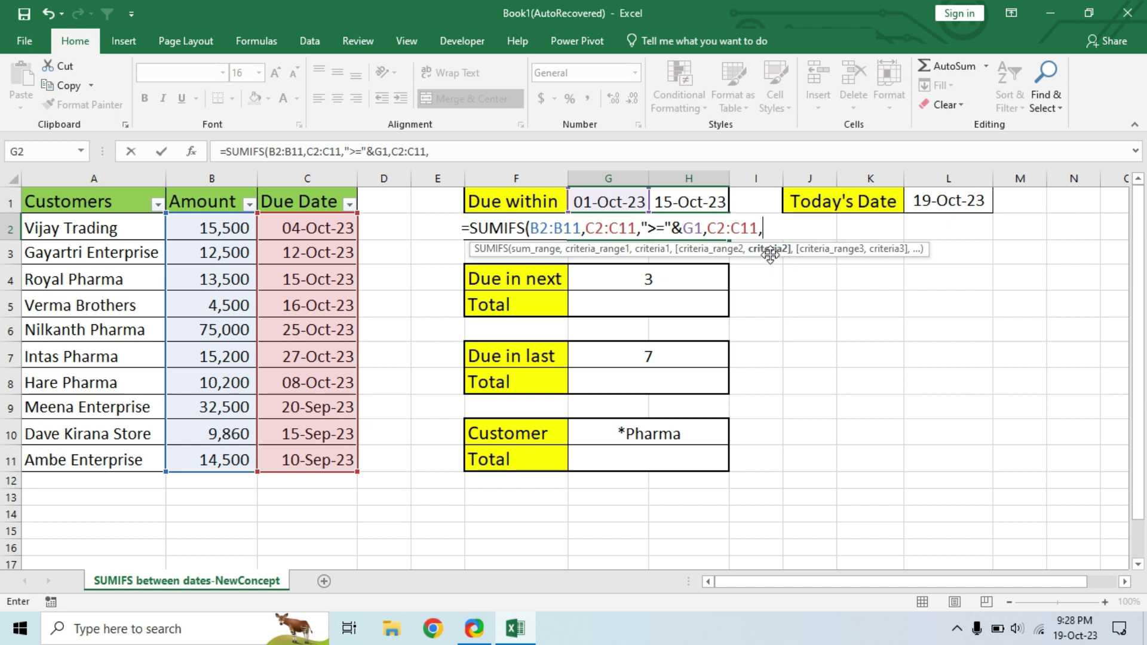
pyautogui.write('"< ="')
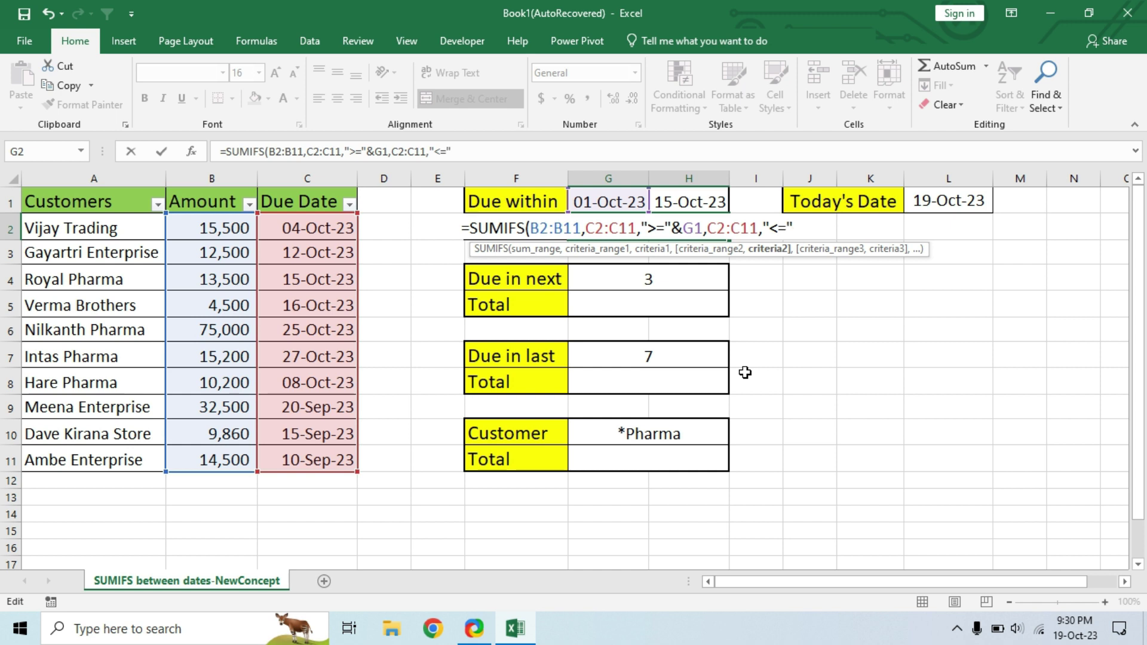
pyautogui.write('&')
pyautogui.click(673, 199)
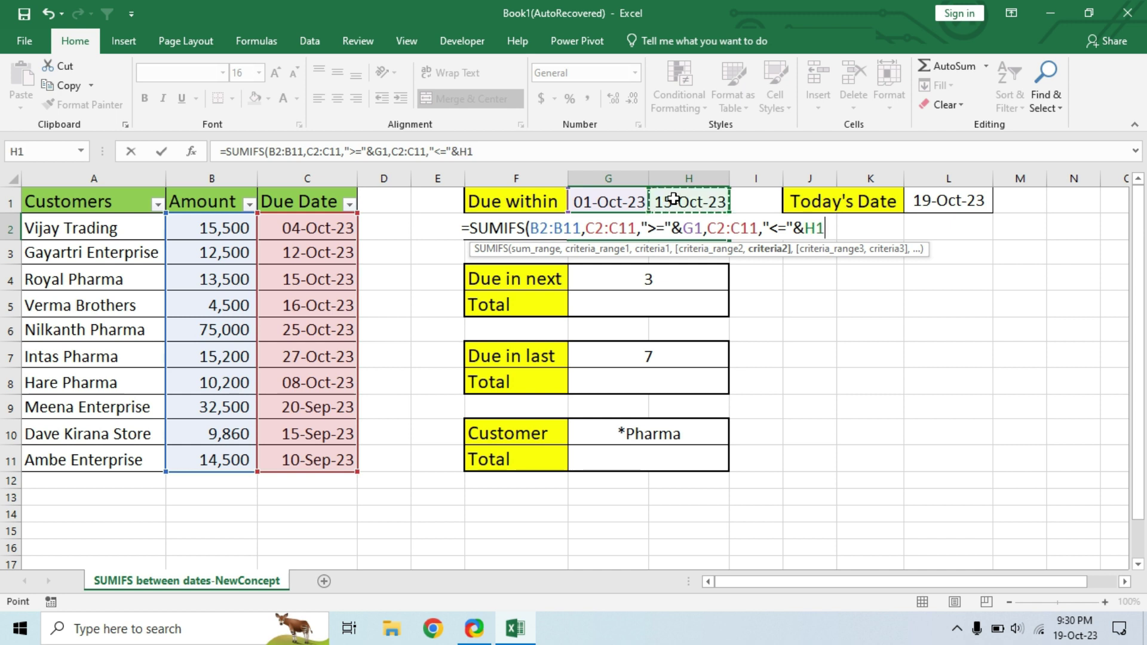
pyautogui.write(')')
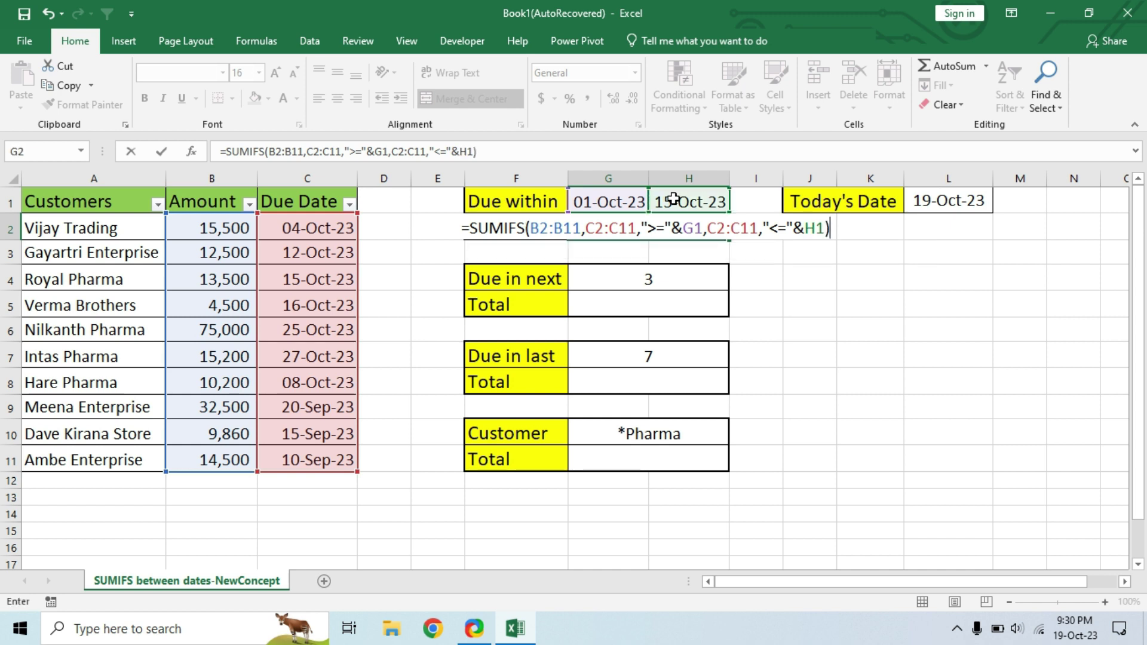
pyautogui.click(686, 236)
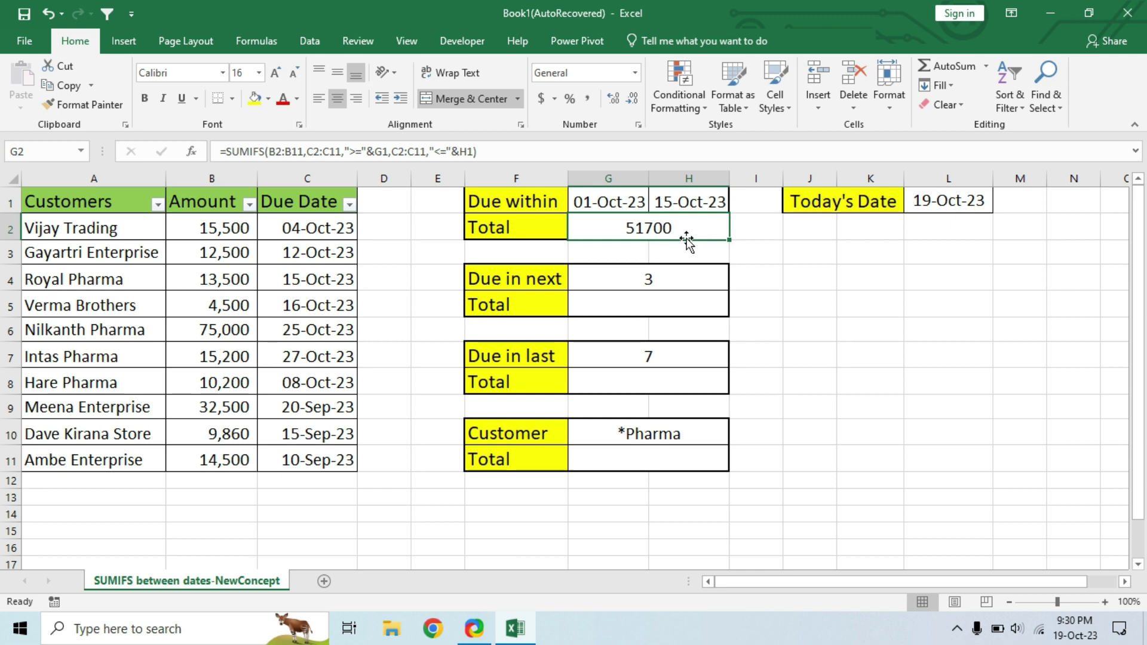
# Step: Check the sum of the amounts due on 04, 08, 12 and 15 October by temporarily filtering the Due Date column
pyautogui.click(350, 204)
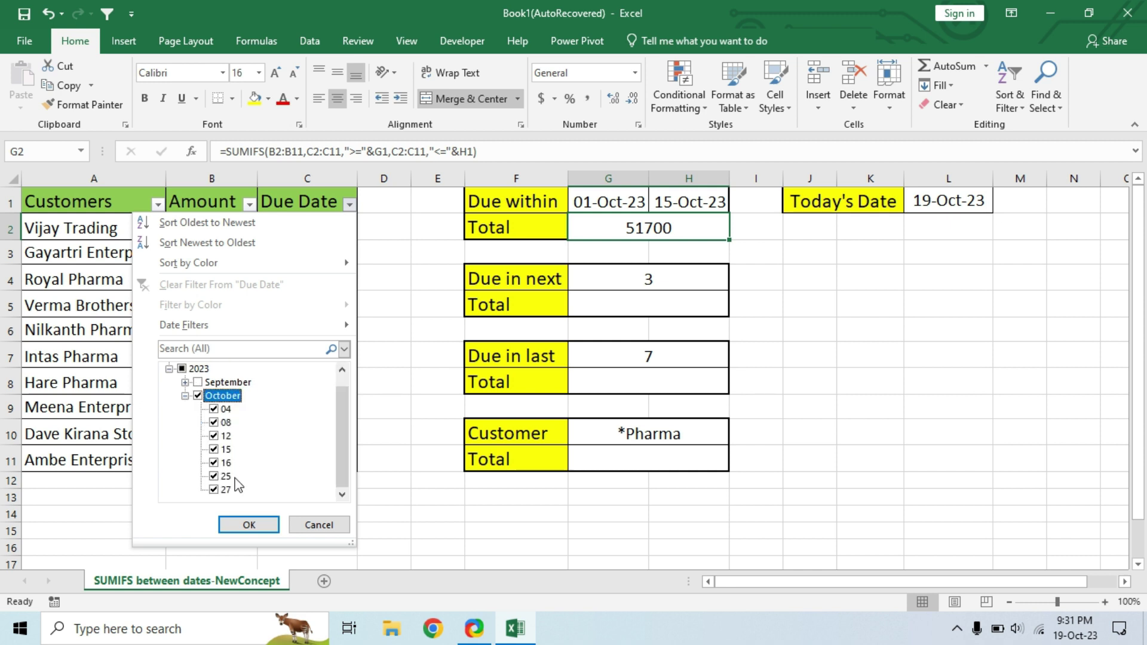
pyautogui.click(196, 397)
pyautogui.click(230, 450)
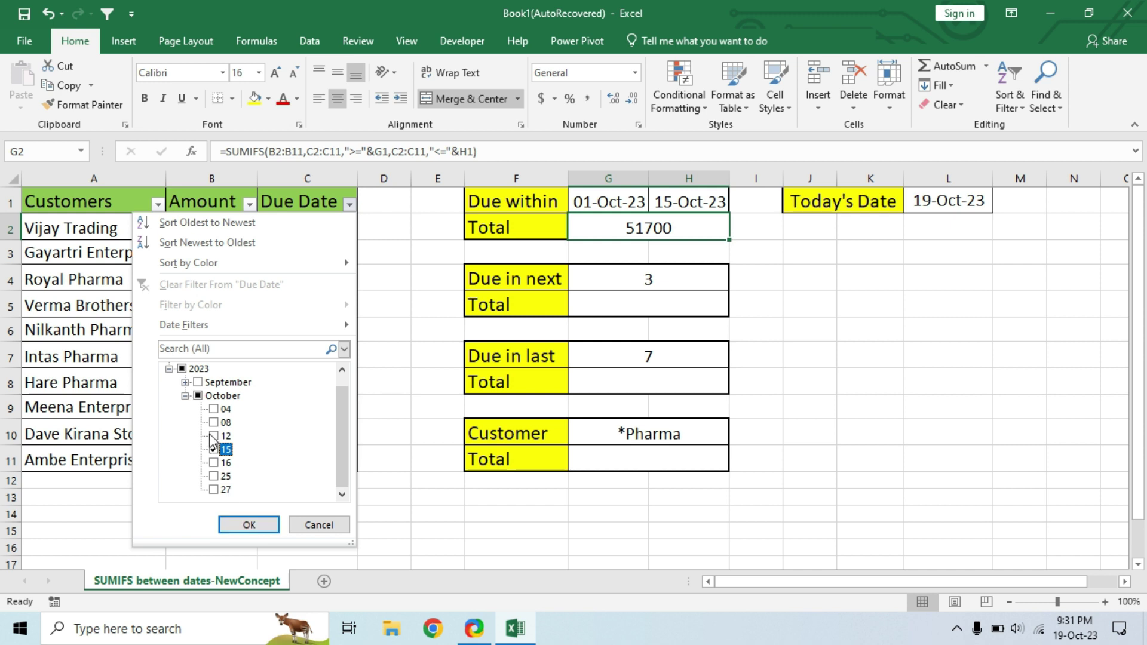
pyautogui.click(230, 239)
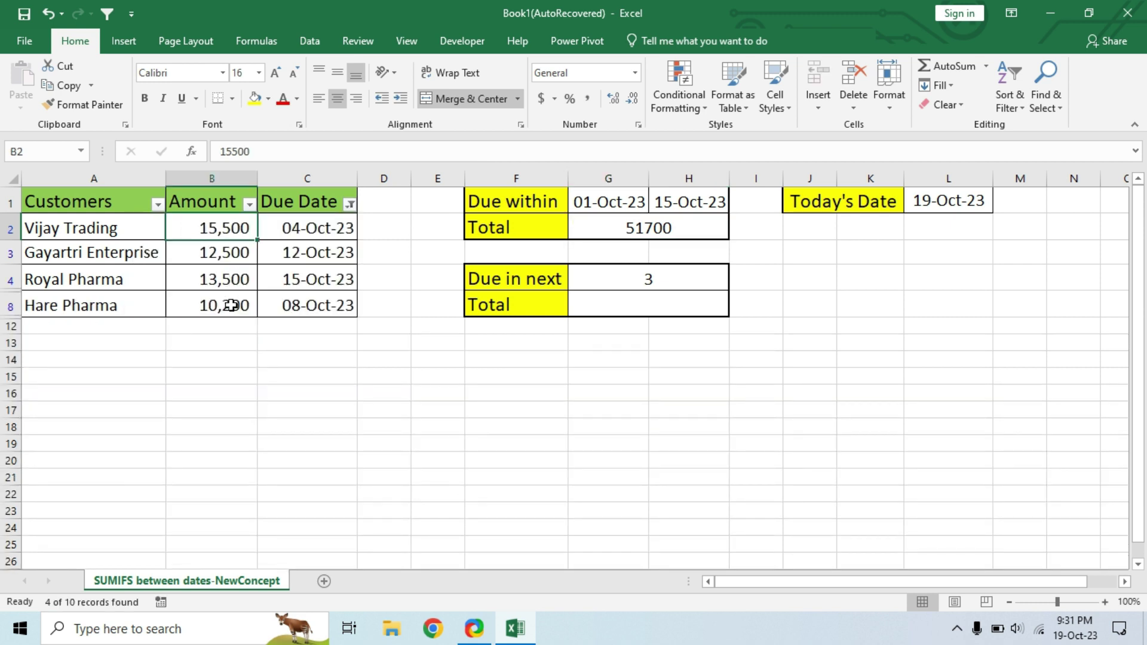
pyautogui.keyDown('shift'); pyautogui.click(228, 305); pyautogui.keyUp('shift')
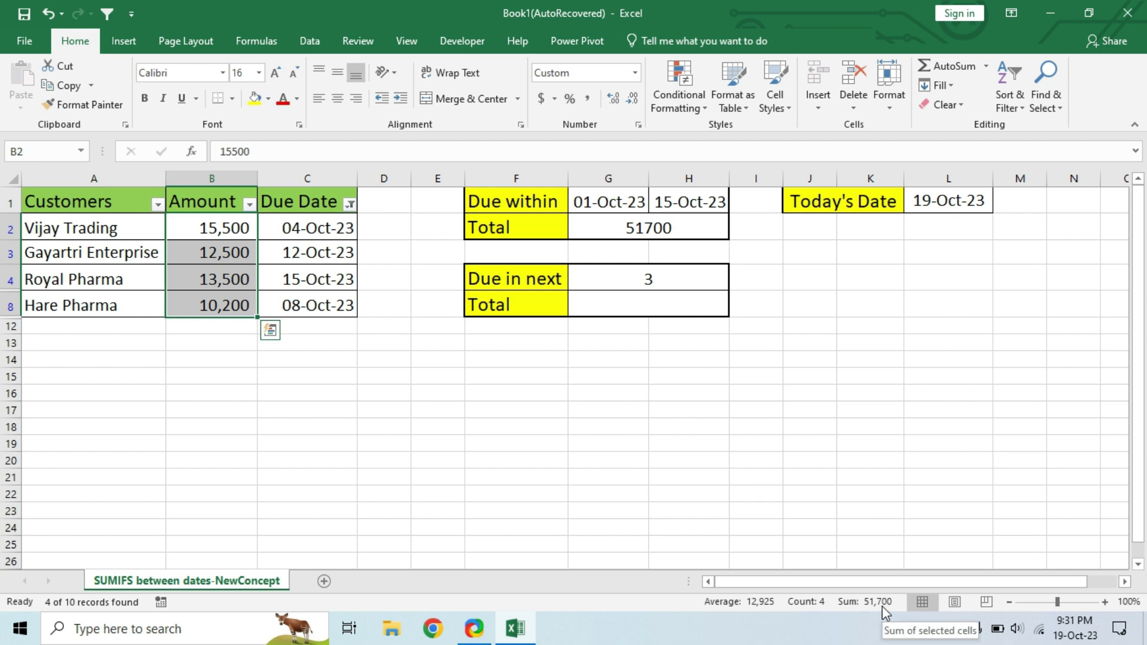
pyautogui.click(664, 239)
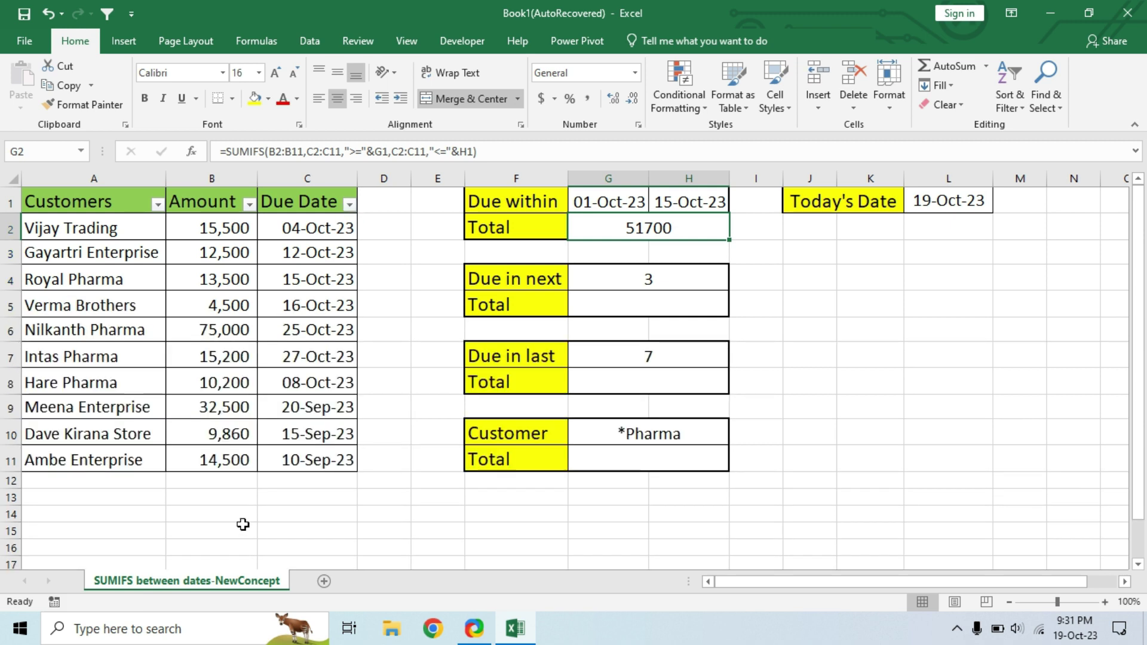
# Step: Begin a SUMIFS formula in the Due in next Total cell G5 with B2:B11 as the sum range
pyautogui.click(592, 307)
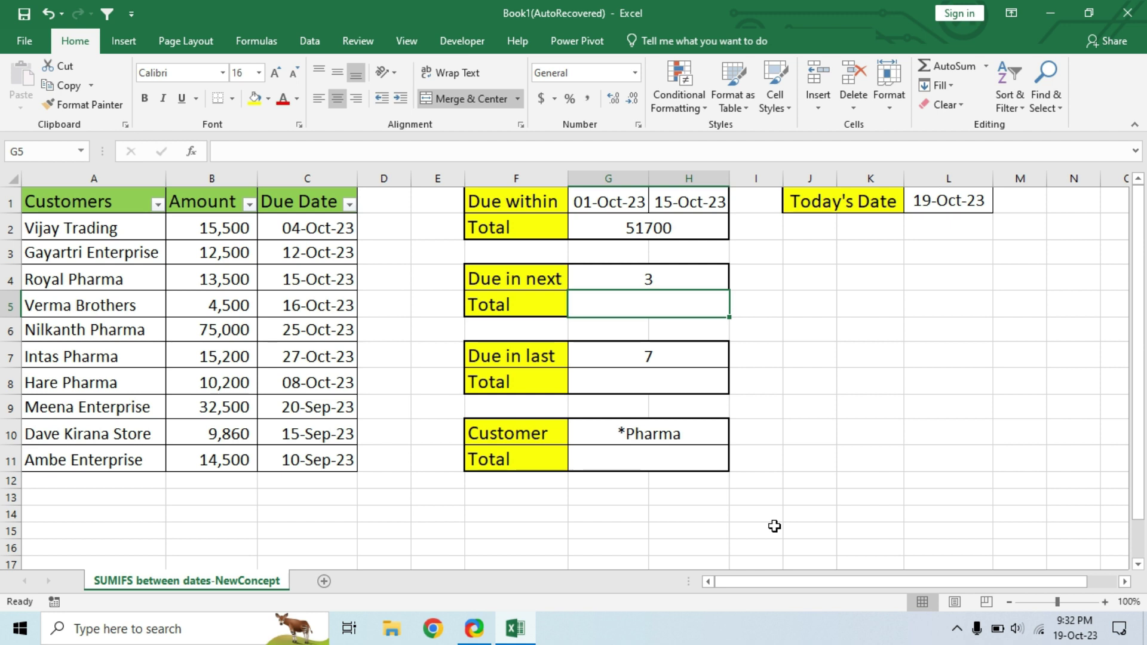
pyautogui.write('=s')
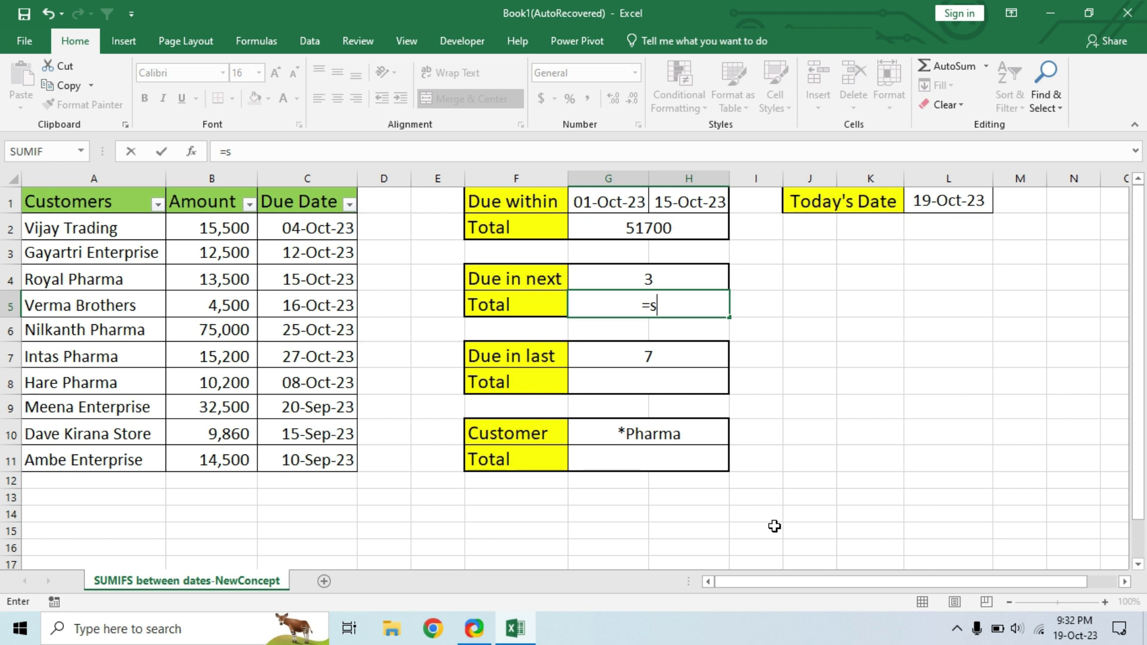
pyautogui.write('umif')
pyautogui.press('Down')
pyautogui.press('Tab')
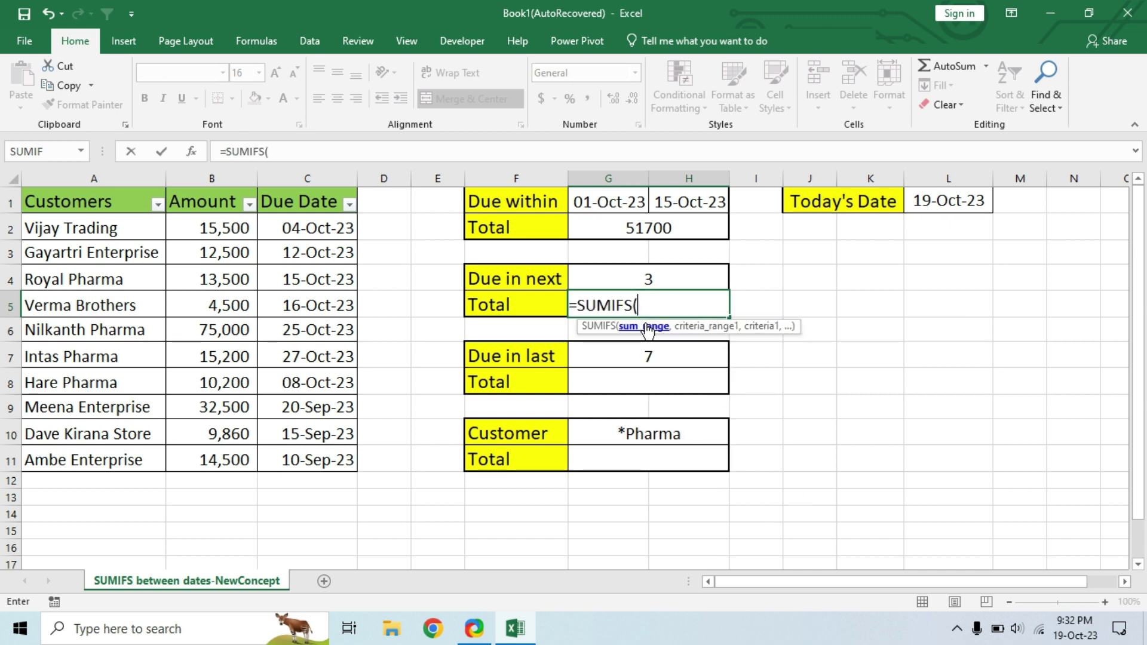
pyautogui.moveTo(239, 227); pyautogui.dragTo(212, 456)
pyautogui.write(',')
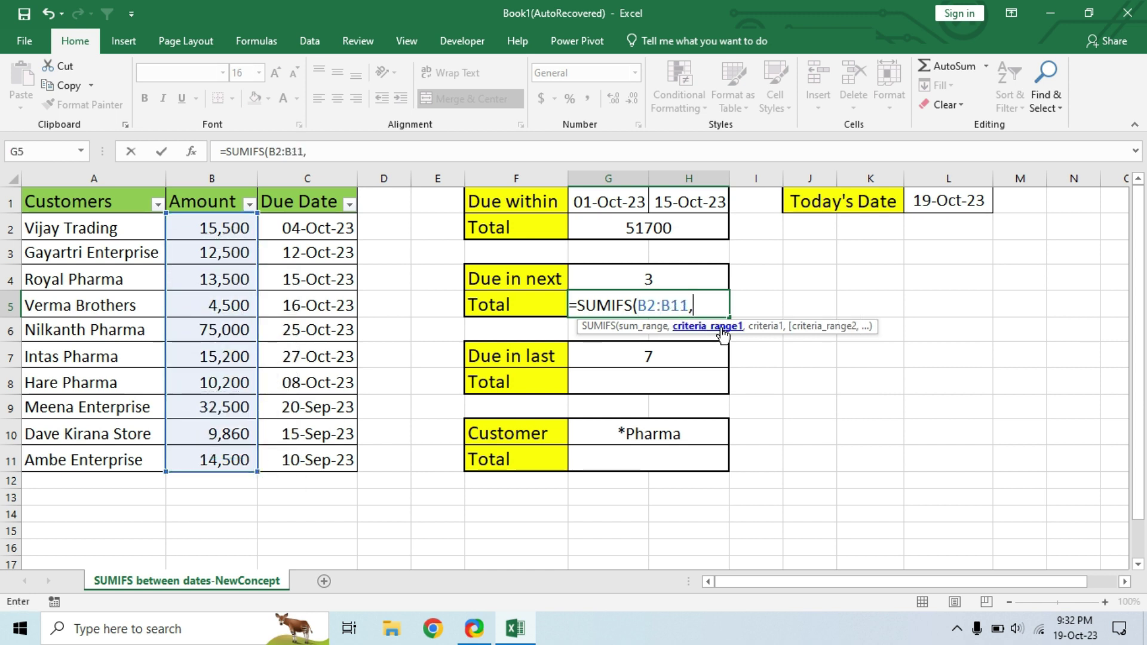
# Step: Add the first condition to the G5 formula: criteria range C2:C11 with the criterion ">"&L1
pyautogui.moveTo(322, 225); pyautogui.dragTo(317, 460)
pyautogui.write(',')
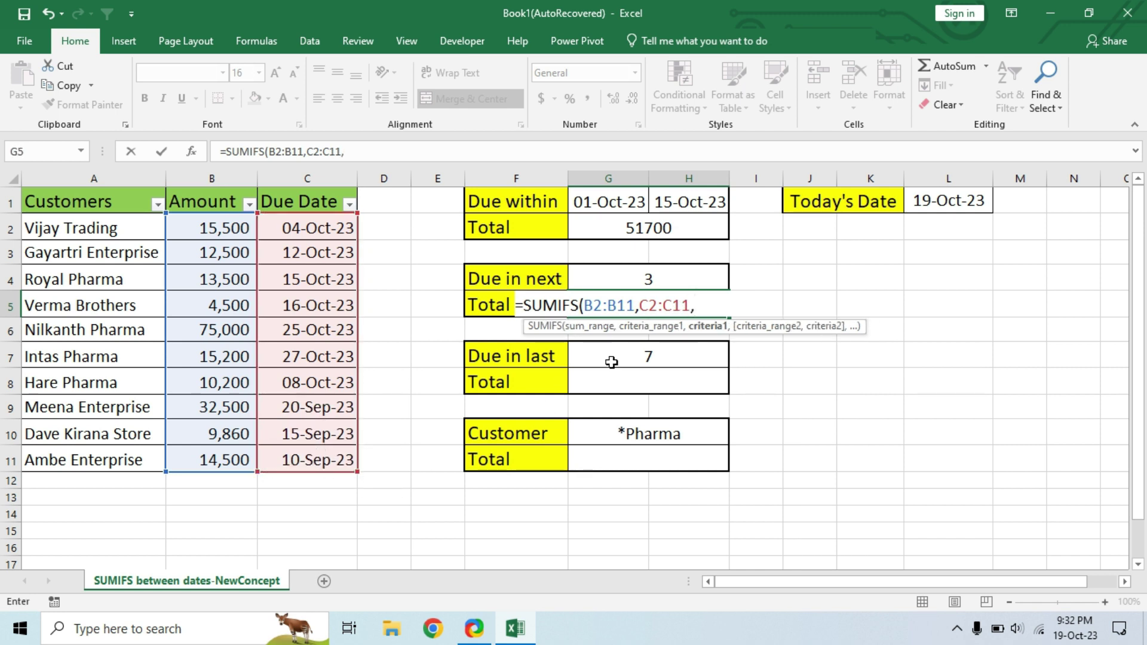
pyautogui.write('">"')
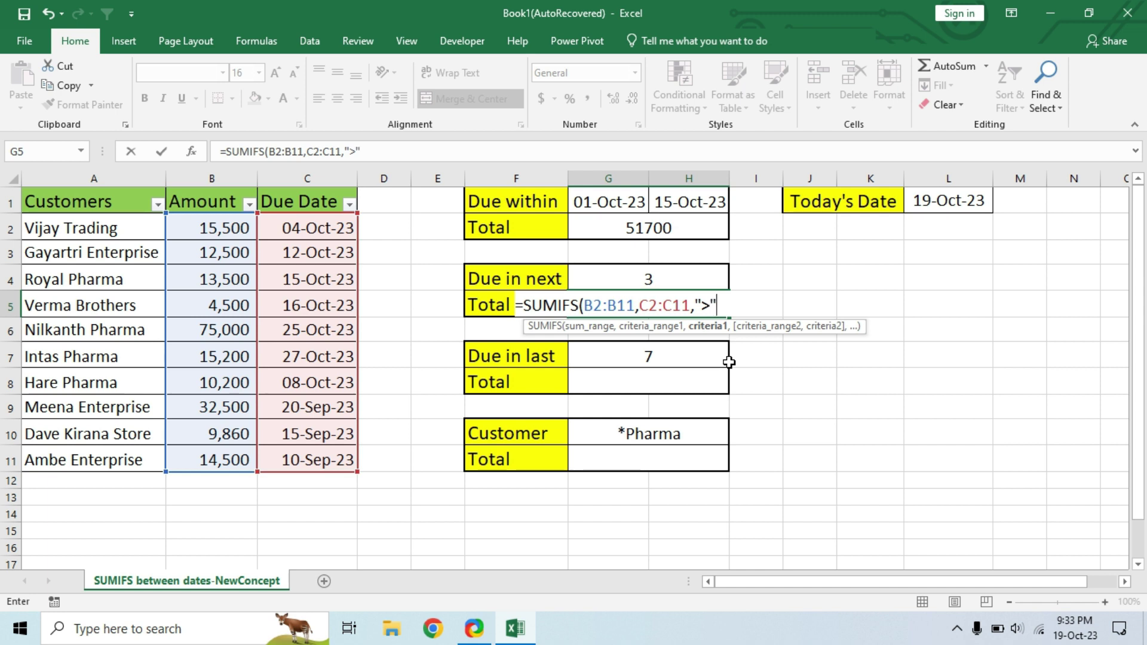
pyautogui.write(' &')
pyautogui.click(944, 202)
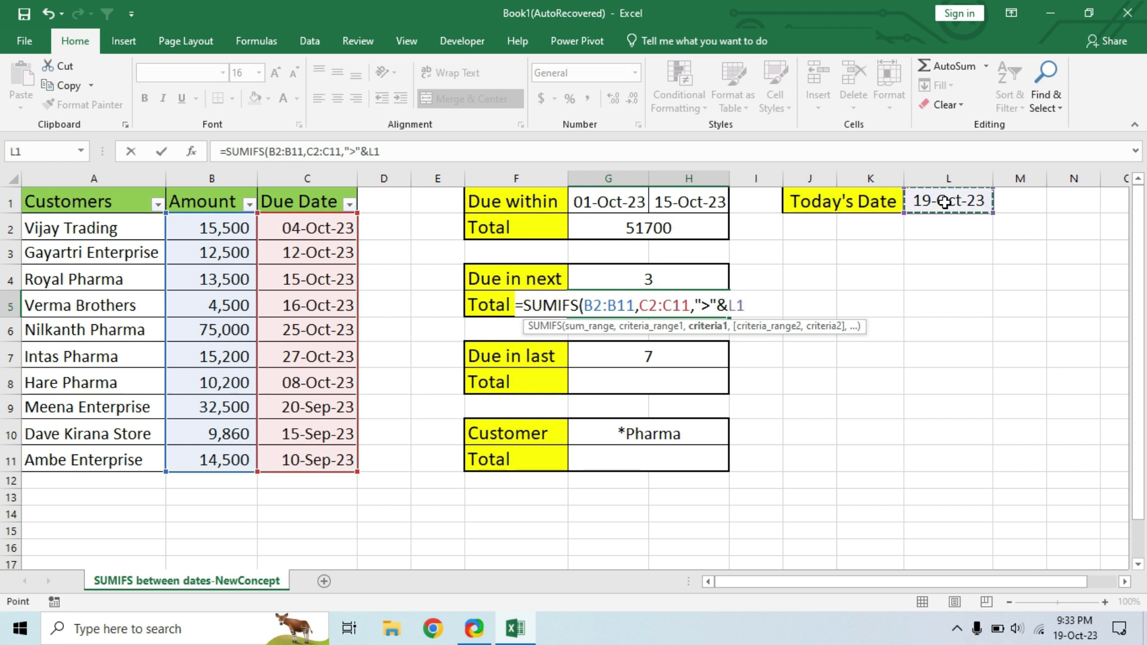
# Step: Add the second condition, range C2:C11 with criterion "<="&L1+3, and complete the SUMIFS formula in G5
pyautogui.write(',')
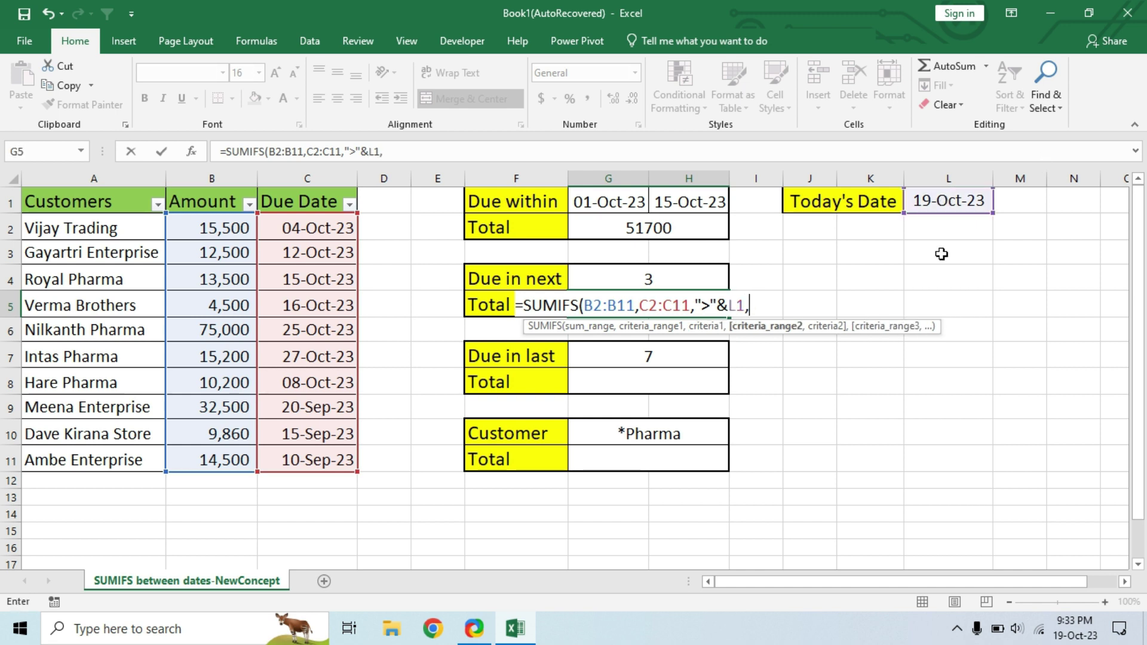
pyautogui.moveTo(324, 228); pyautogui.dragTo(308, 460)
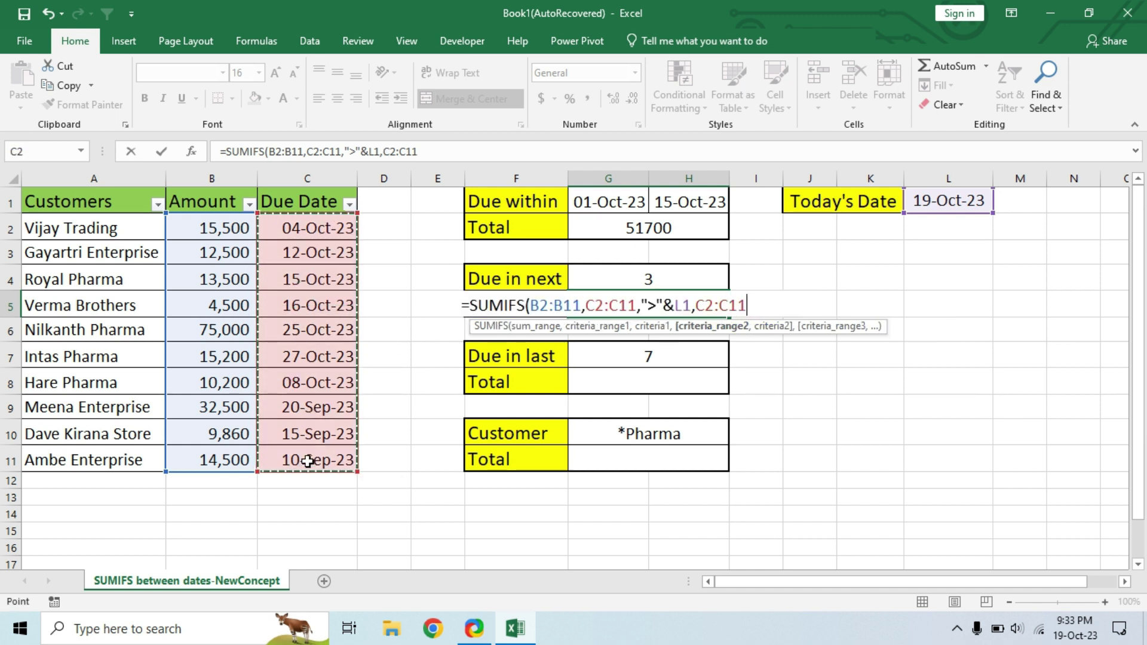
pyautogui.write(',')
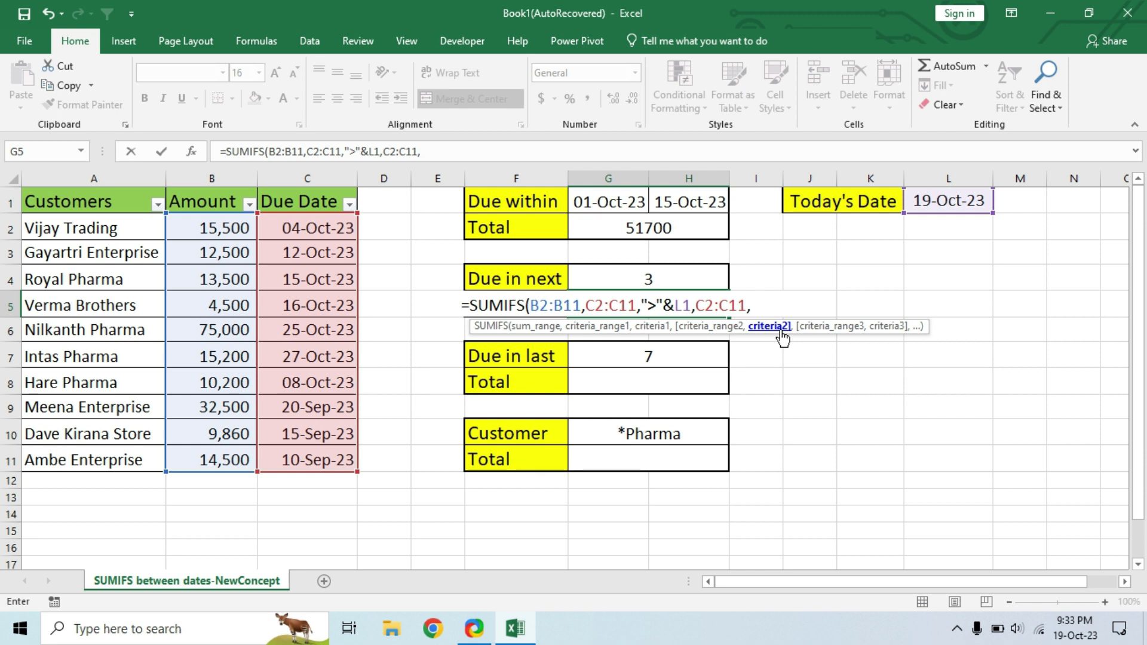
pyautogui.write('"<="&')
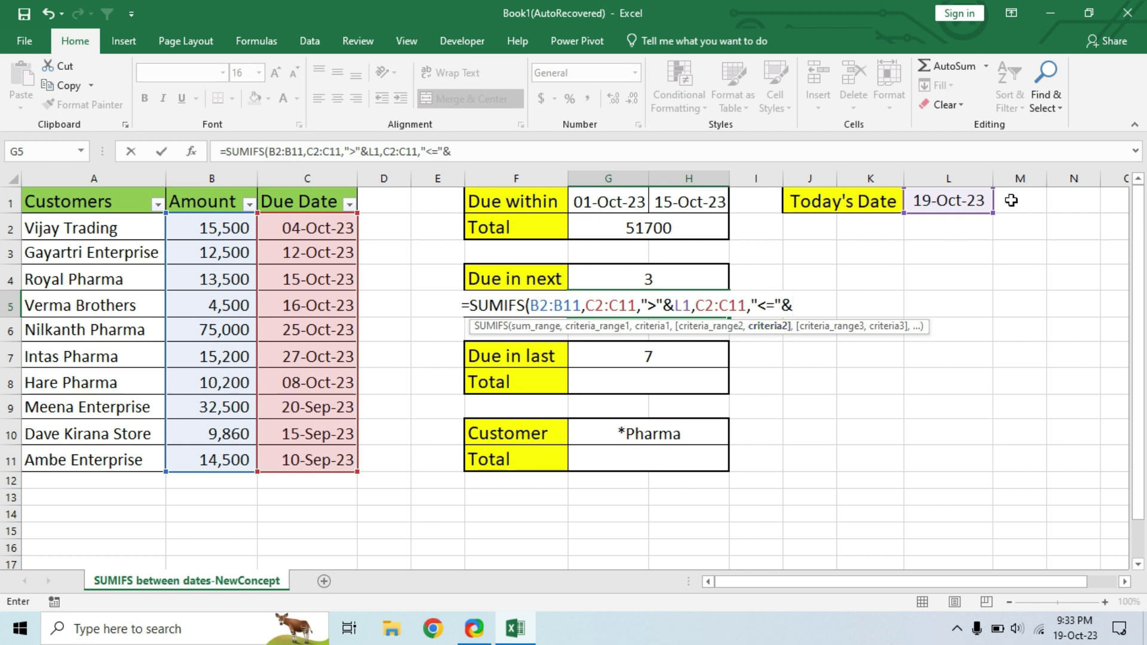
pyautogui.click(958, 200)
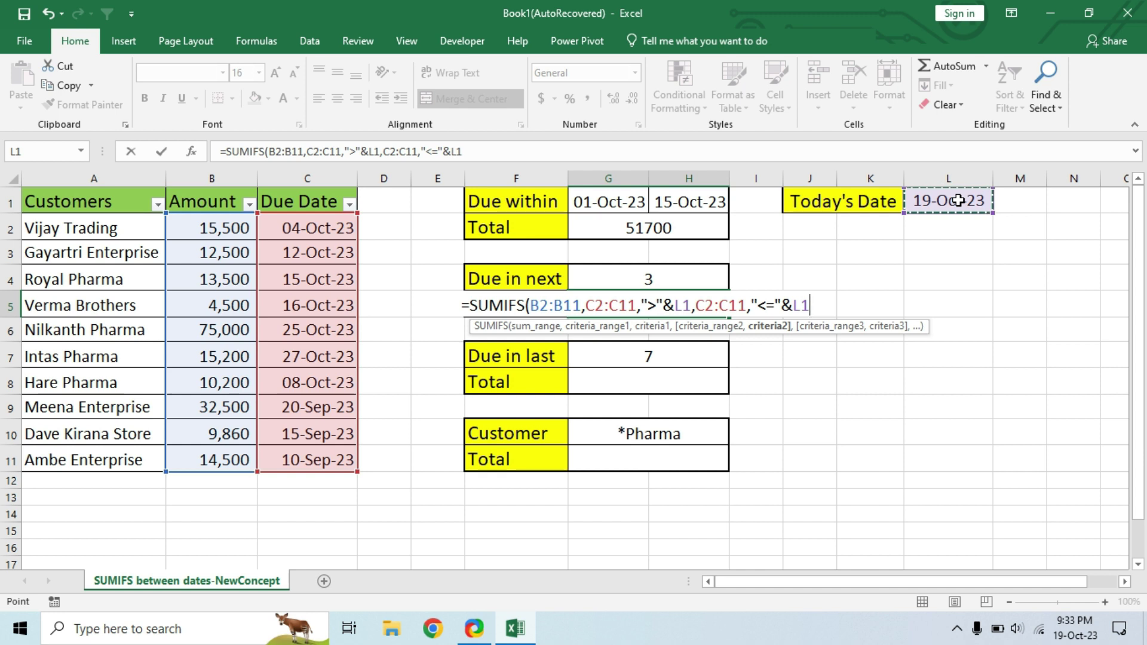
pyautogui.write('+3')
pyautogui.write(')')
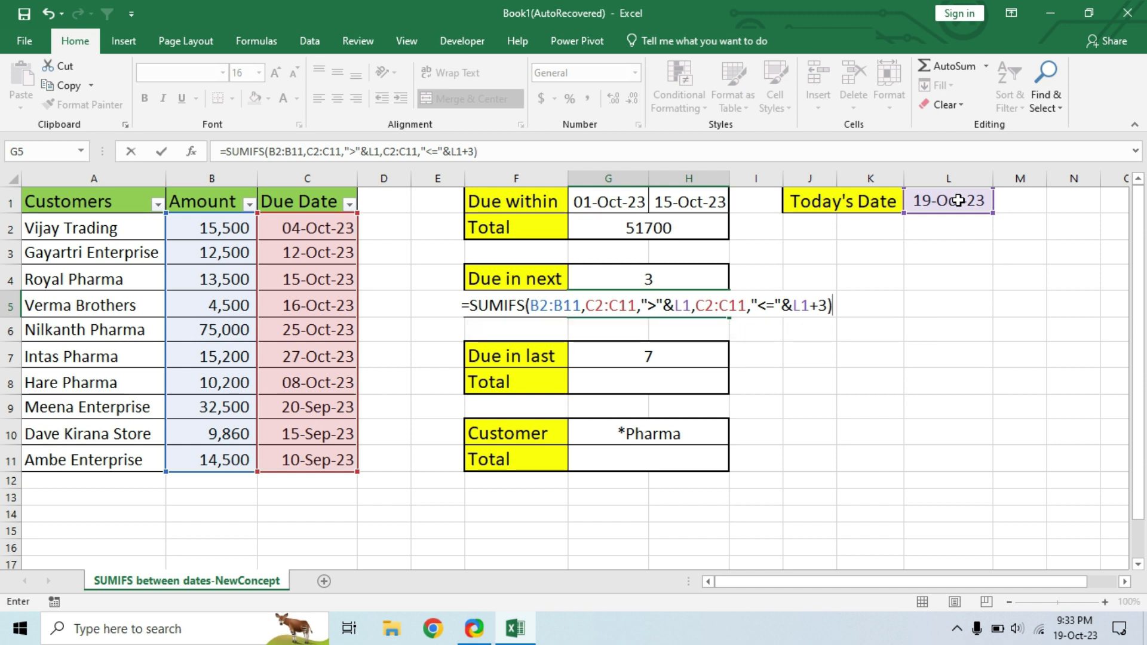
pyautogui.click(686, 311)
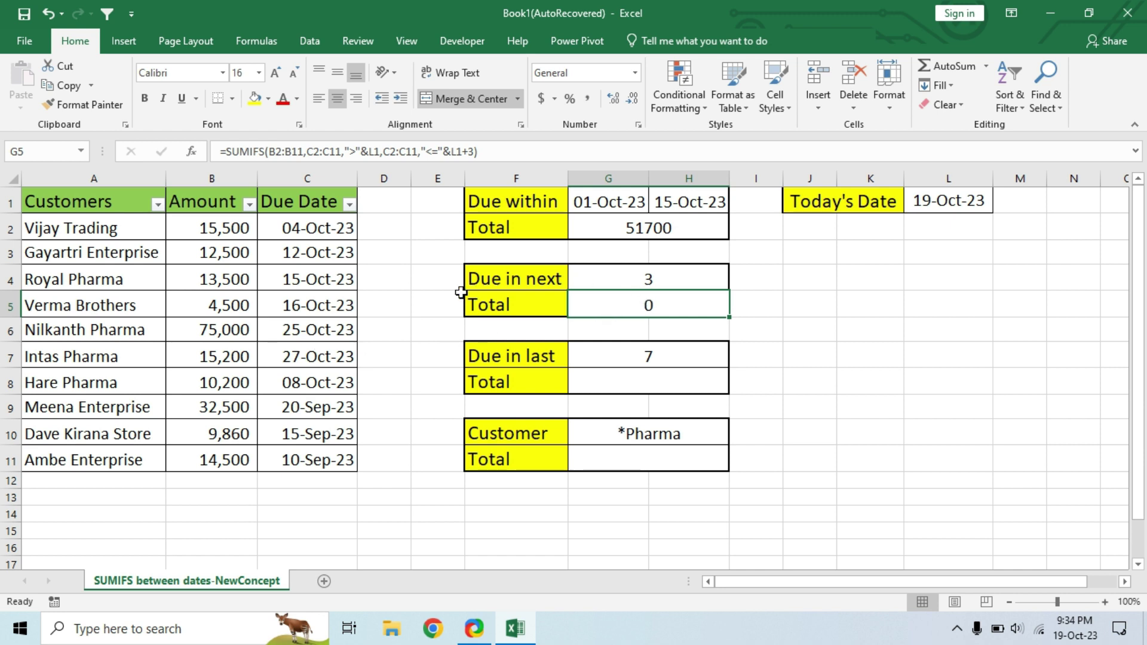
# Step: Change Nilkanth Pharma's due date in C6 to 21-Oct-23 and check the Due in next total in G5
pyautogui.click(317, 333)
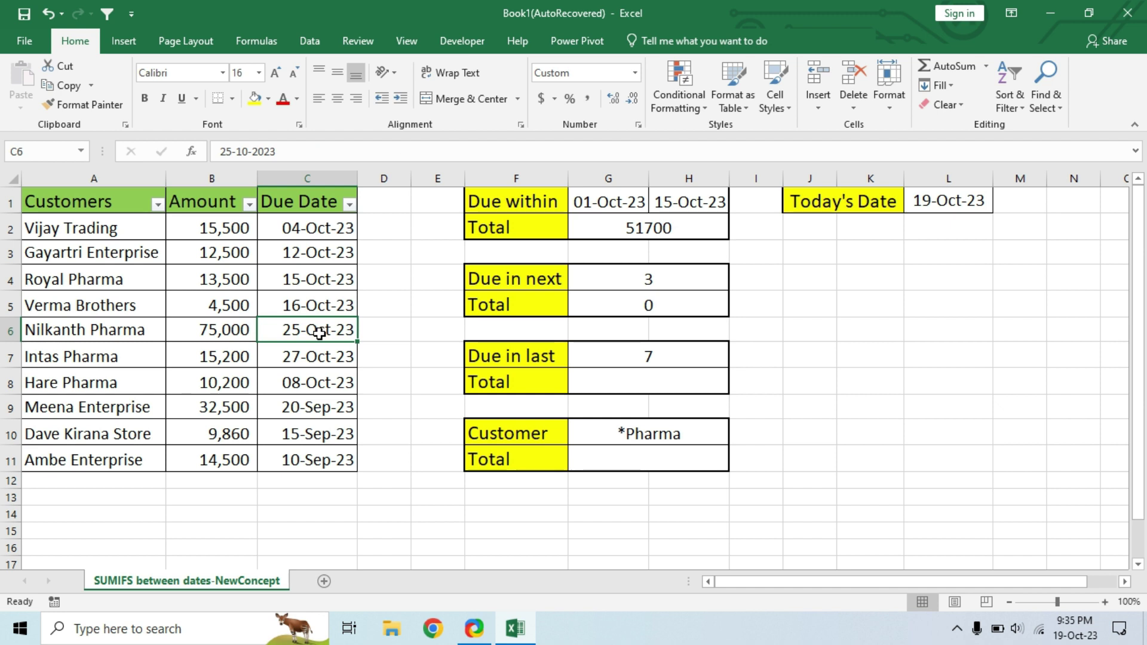
pyautogui.doubleClick(319, 333)
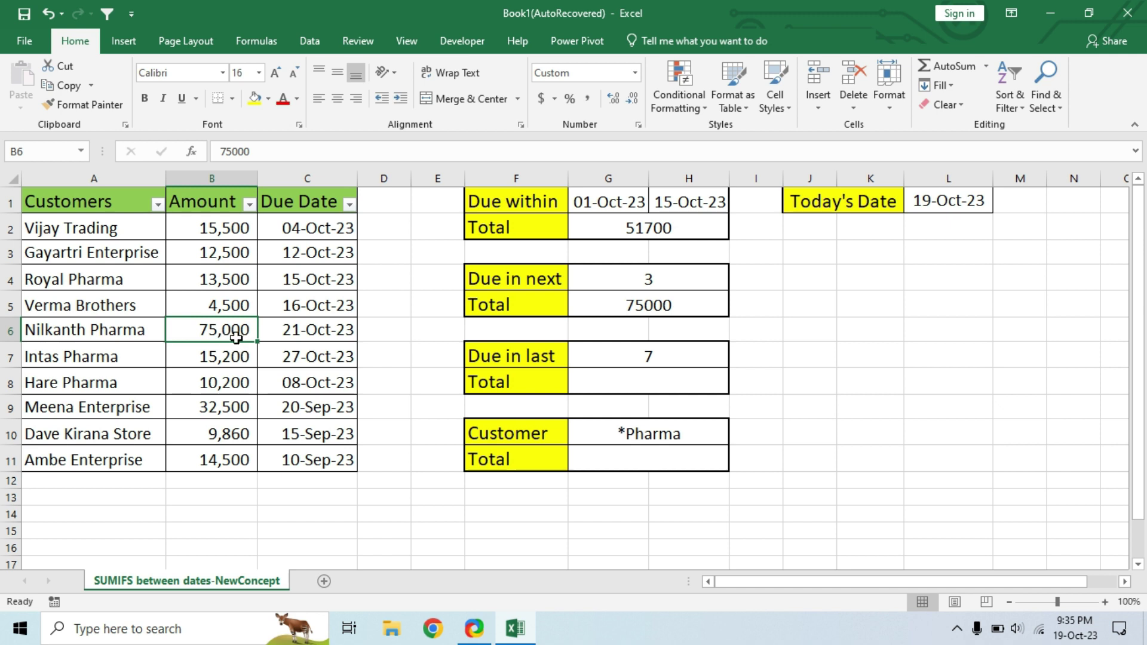
pyautogui.click(651, 306)
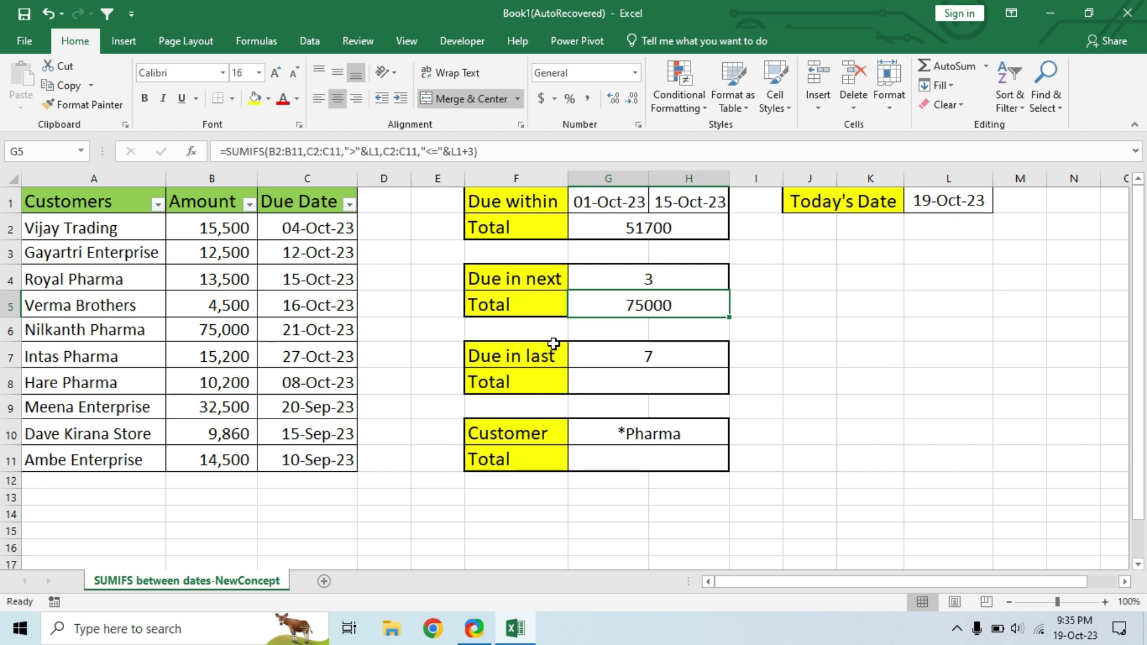
# Step: Begin a SUMIFS formula in the Due in last Total cell G8 with B2:B11 as the sum range
pyautogui.click(662, 385)
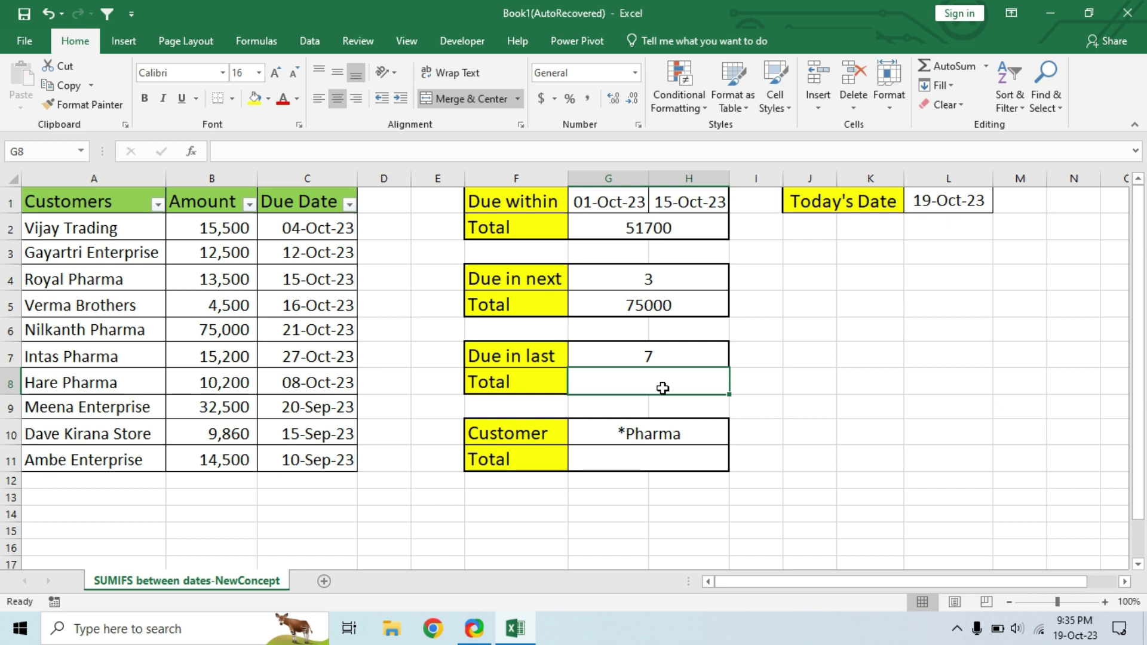
pyautogui.write('=sumif')
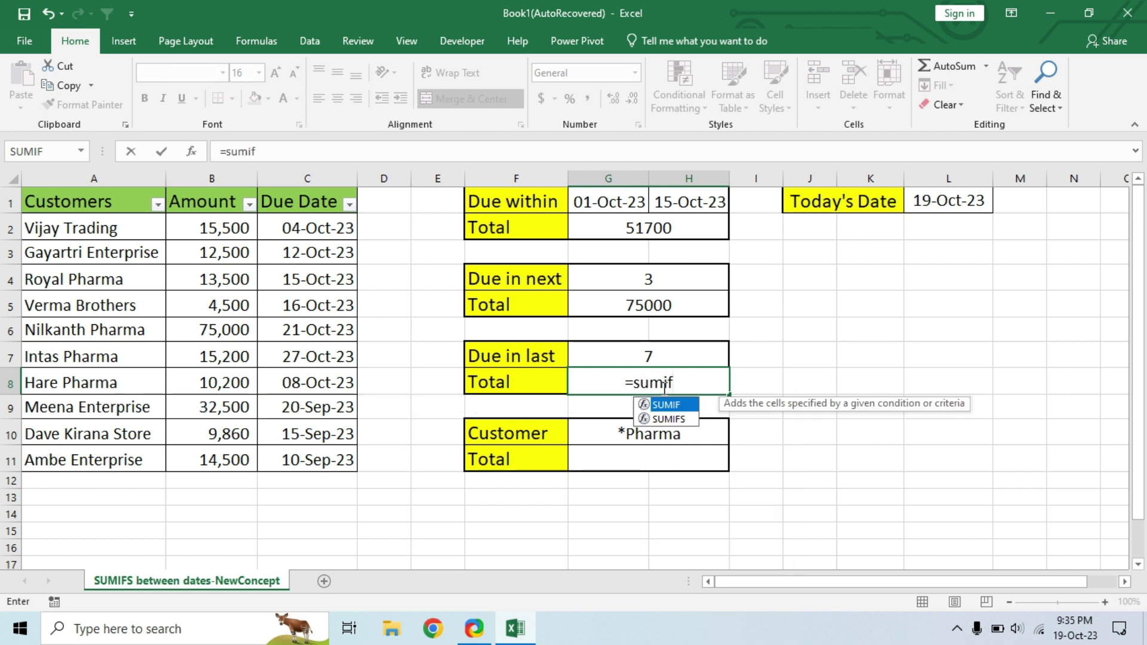
pyautogui.press('Down')
pyautogui.press('Tab')
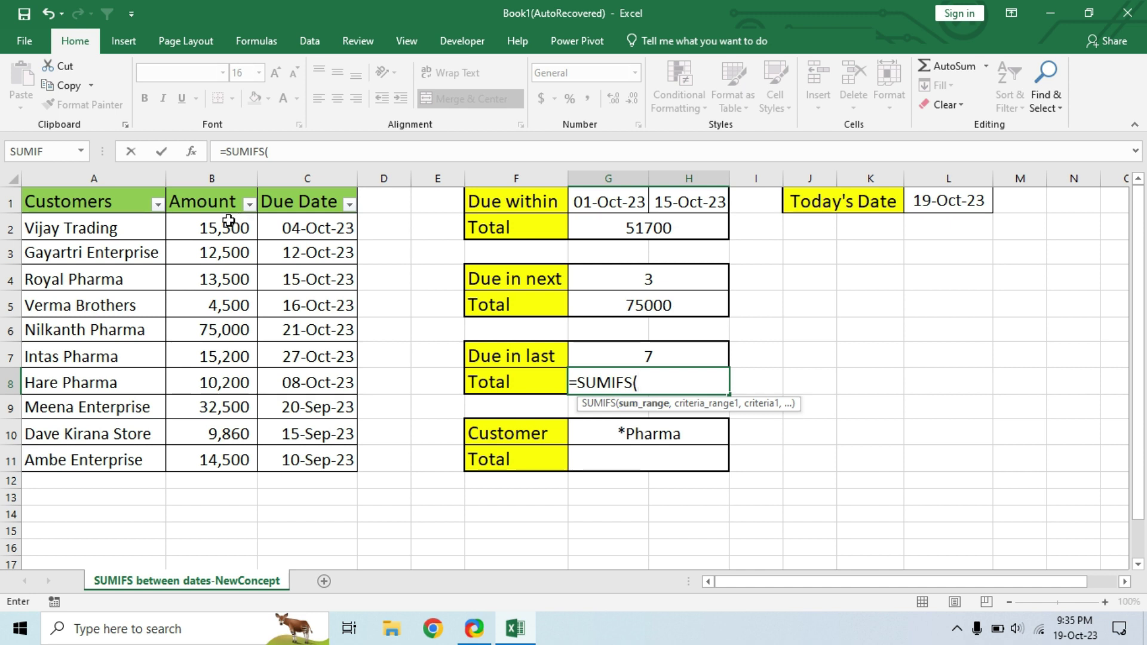
pyautogui.moveTo(224, 226); pyautogui.dragTo(202, 448)
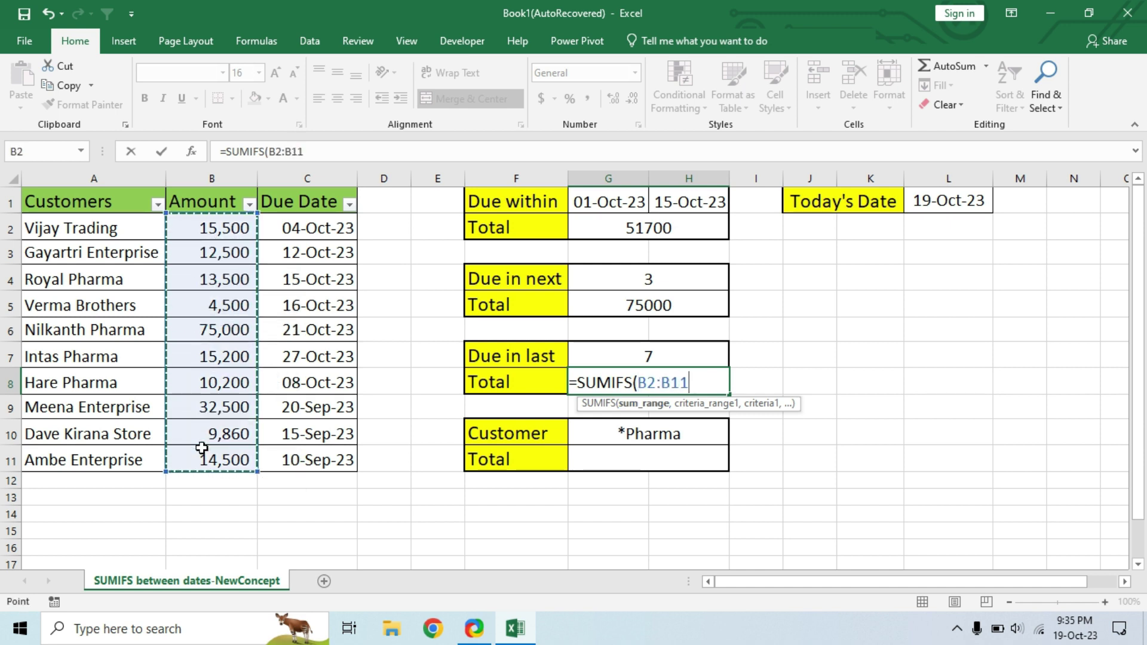
# Step: Add the first condition to the G8 formula: criteria range C2:C11 with the criterion "<"&L1
pyautogui.write(',')
pyautogui.moveTo(306, 227); pyautogui.dragTo(320, 463)
pyautogui.write(',')
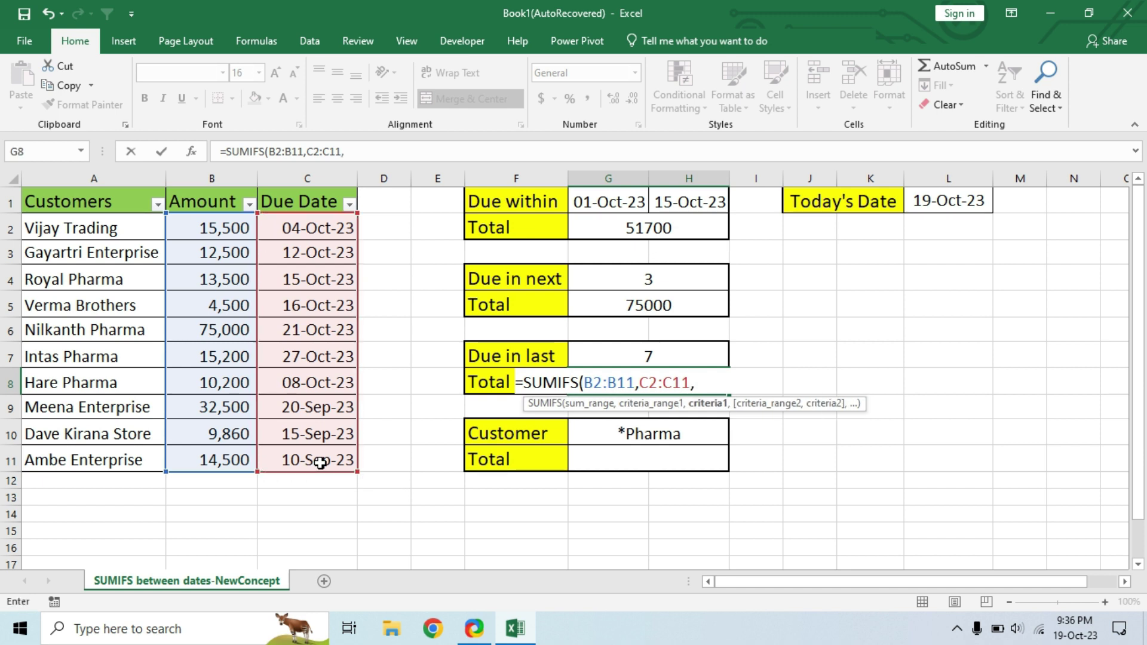
pyautogui.write('"')
pyautogui.write('<"&')
pyautogui.click(953, 201)
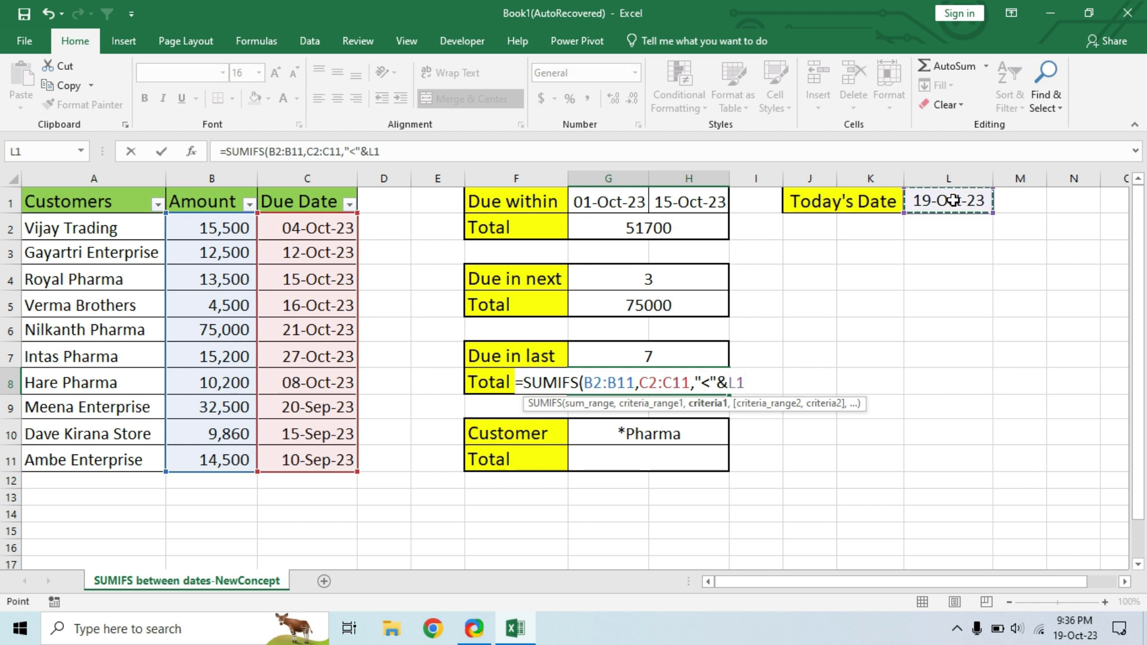
# Step: Add the second condition, range C2:C11 with criterion ">="&L1-7, and complete the SUMIFS formula in G8
pyautogui.write(',')
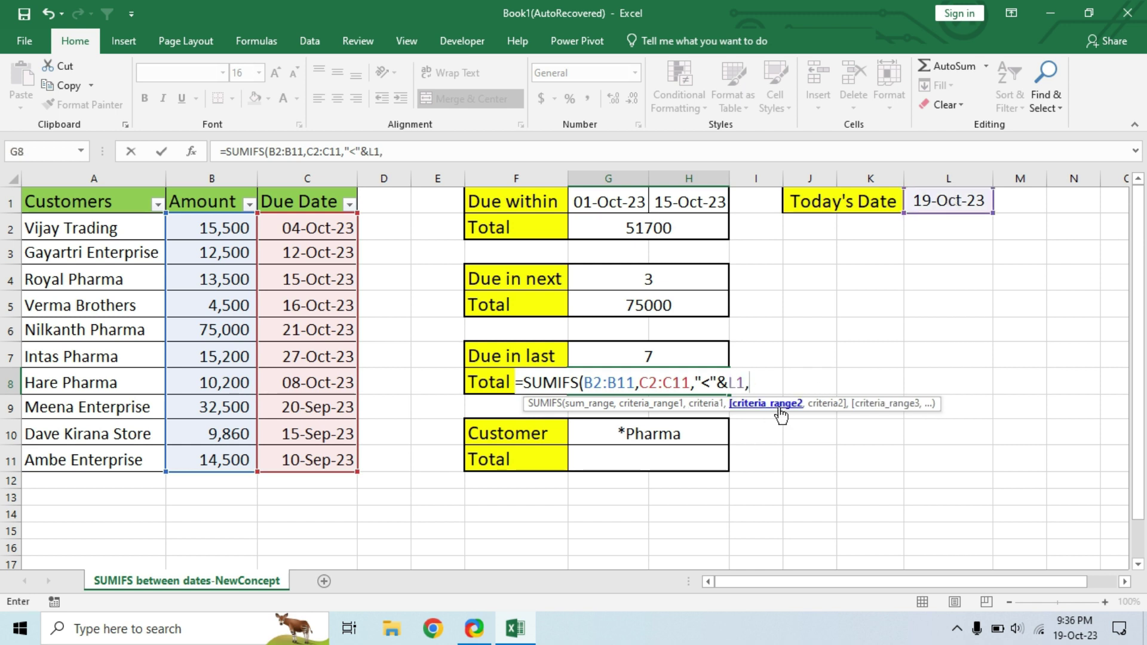
pyautogui.moveTo(314, 221); pyautogui.dragTo(346, 467)
pyautogui.write(',')
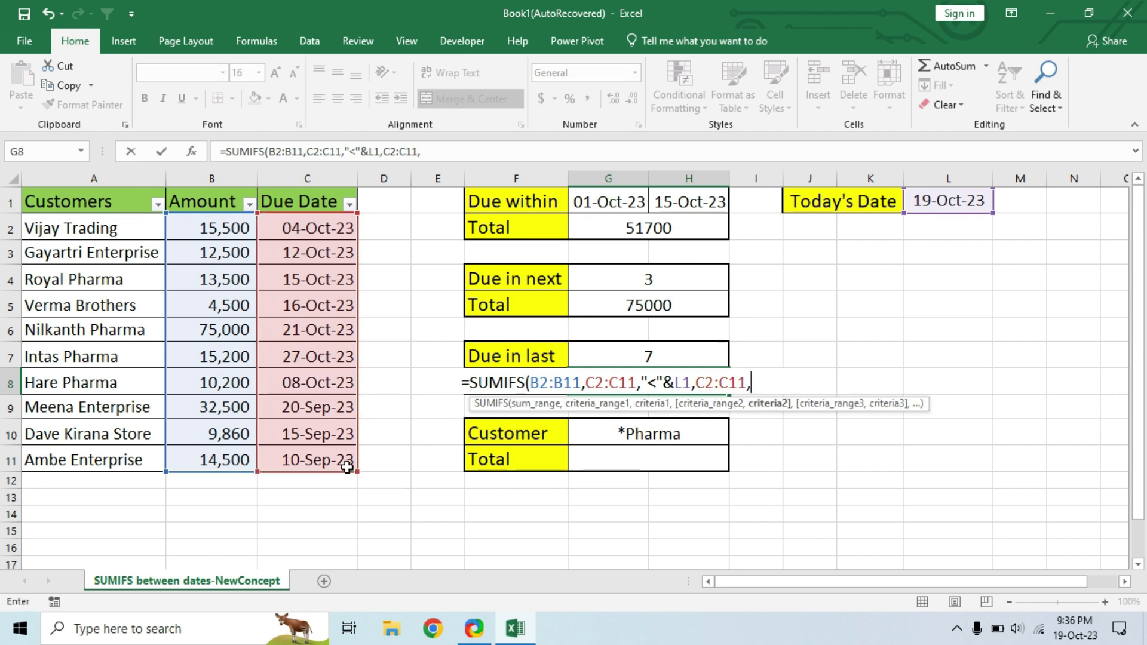
pyautogui.write('">="&')
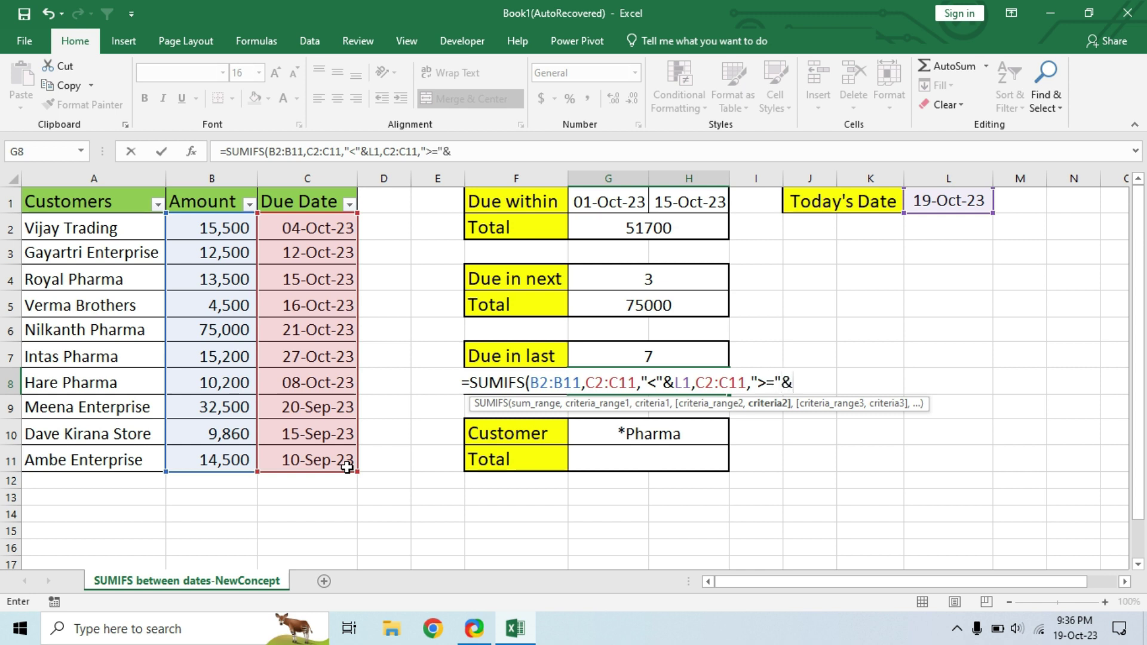
pyautogui.click(944, 202)
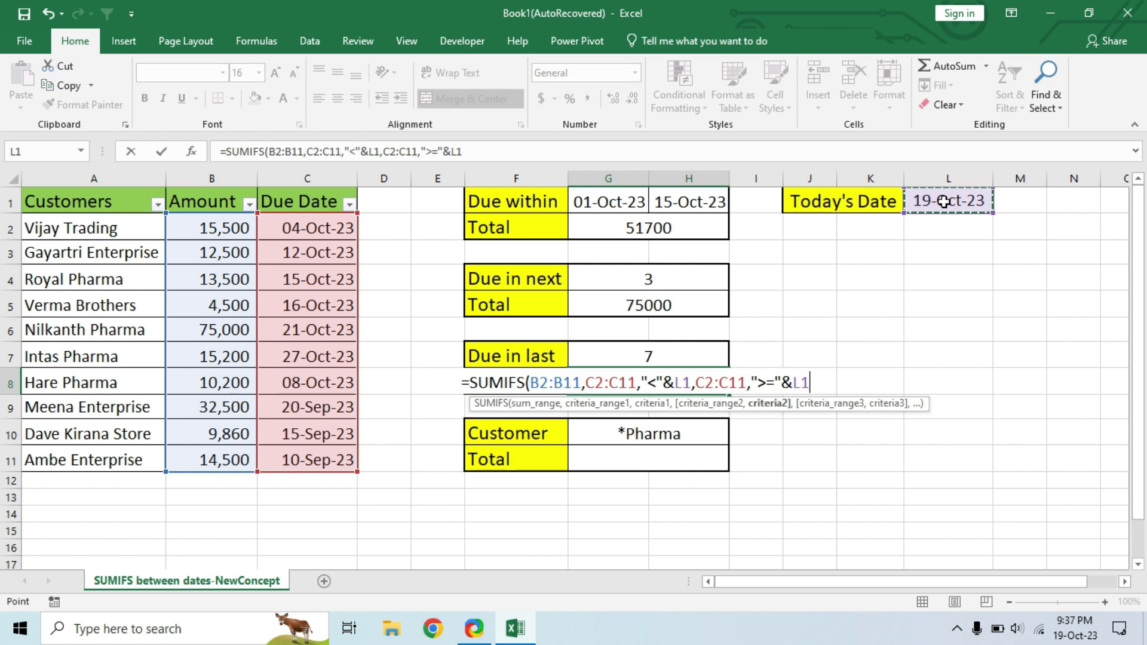
pyautogui.write('-7)')
pyautogui.press('Return')
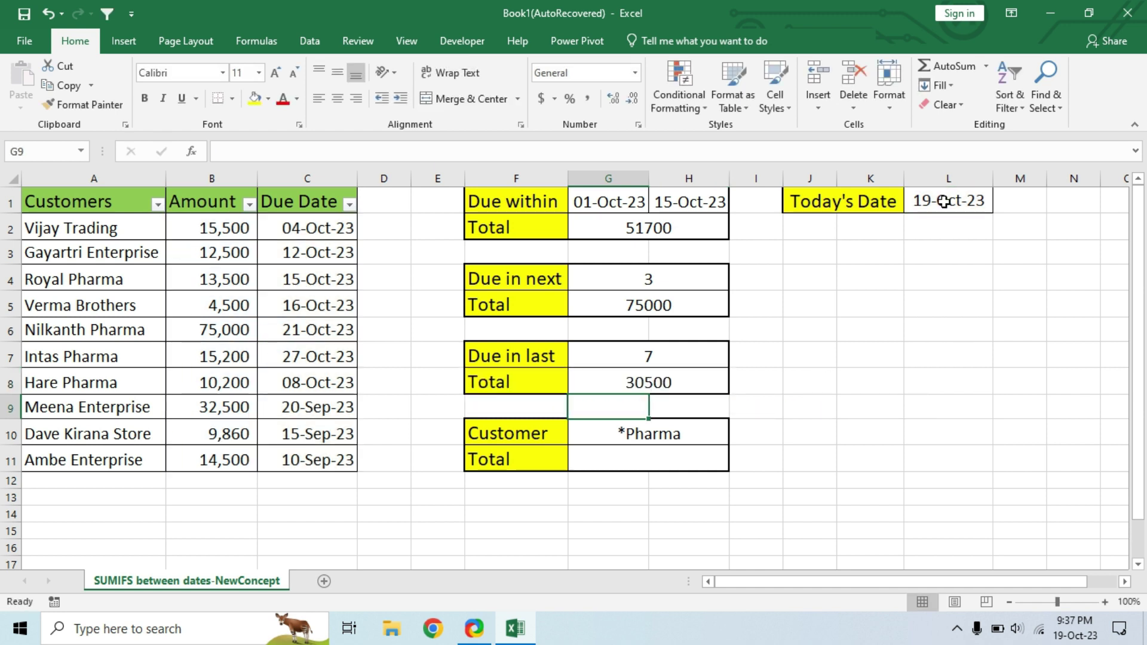
# Step: Filter the Due Date column to show only 12, 15 and 16 October 2023 for checking the G8 total
pyautogui.click(659, 381)
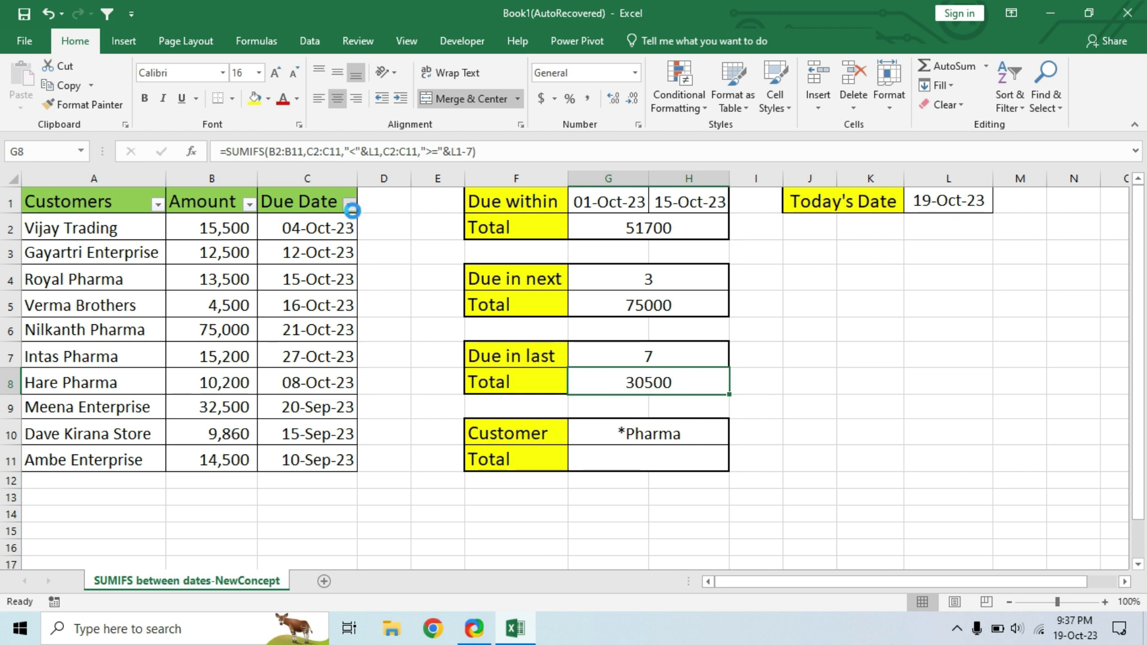
pyautogui.click(350, 204)
pyautogui.click(182, 369)
pyautogui.click(197, 409)
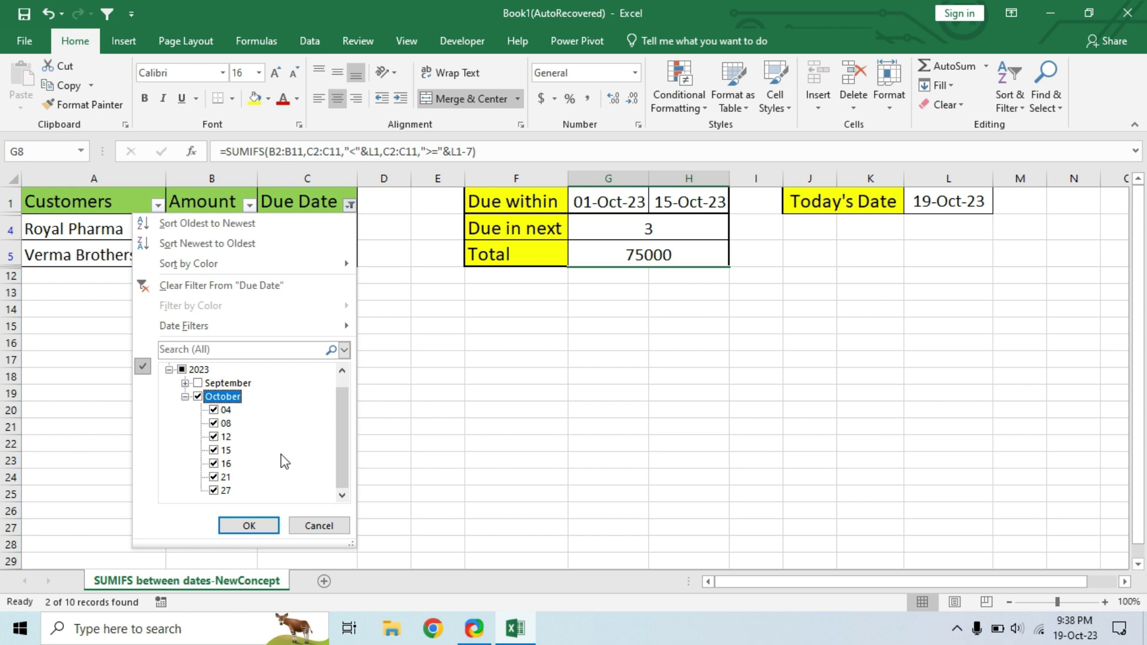
pyautogui.click(213, 477)
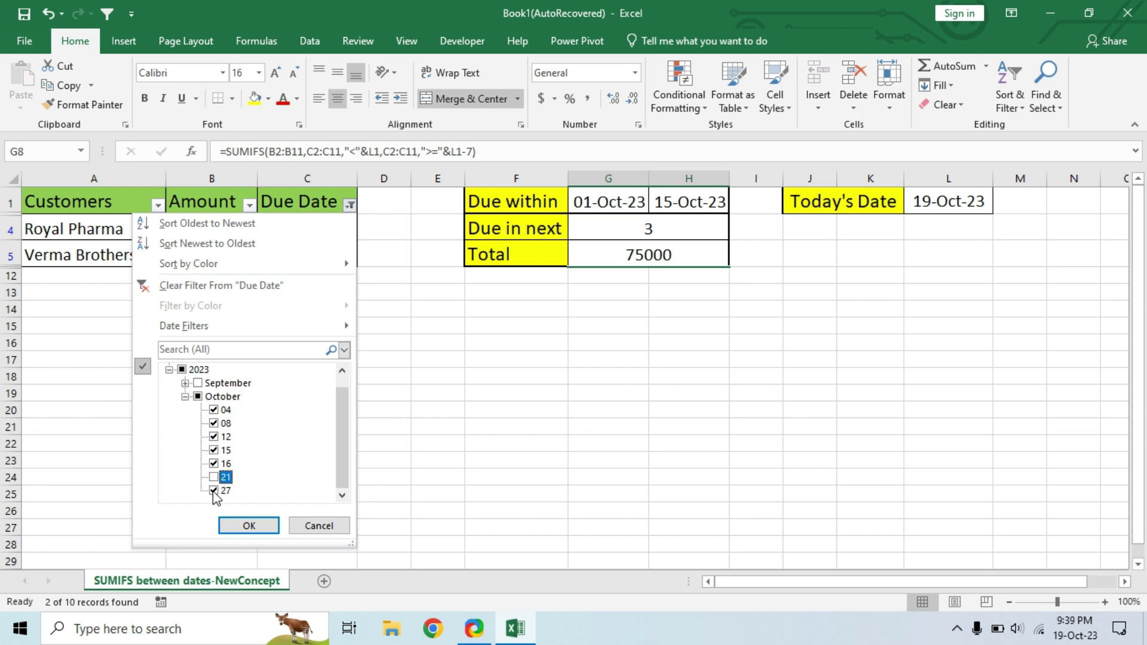
pyautogui.click(214, 491)
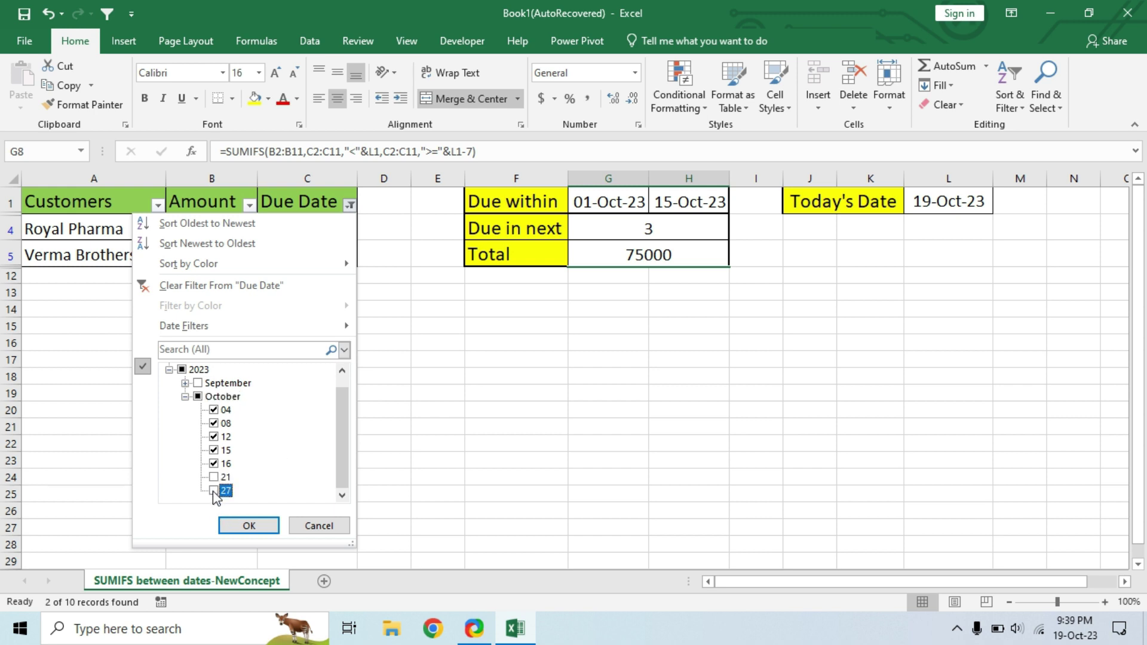
pyautogui.click(213, 410)
pyautogui.click(213, 424)
pyautogui.click(259, 525)
# Step: Check the sum of the filtered amounts, remove the Due Date filter and compare with the total in G8
pyautogui.moveTo(211, 226); pyautogui.dragTo(215, 276)
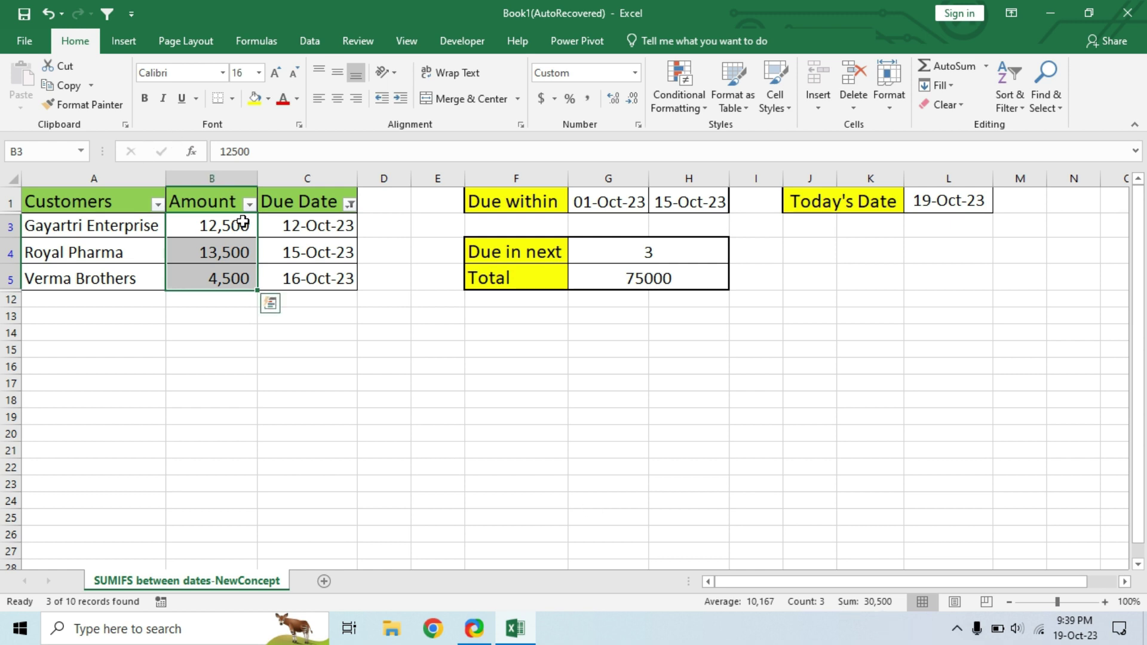
pyautogui.click(350, 203)
pyautogui.click(243, 524)
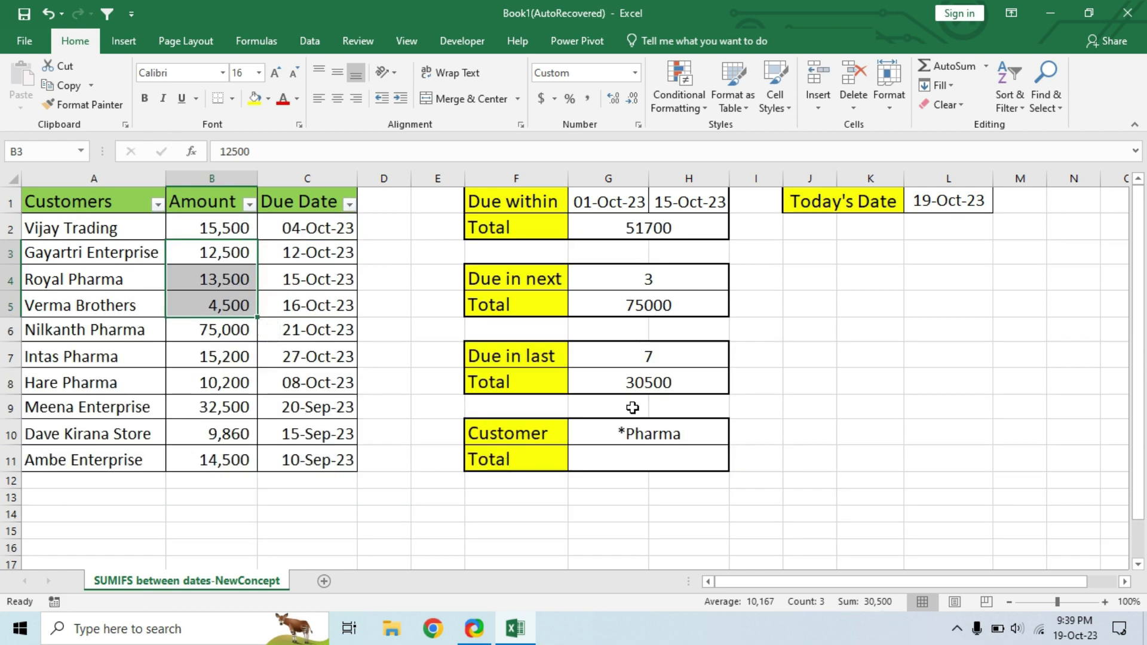
pyautogui.click(666, 384)
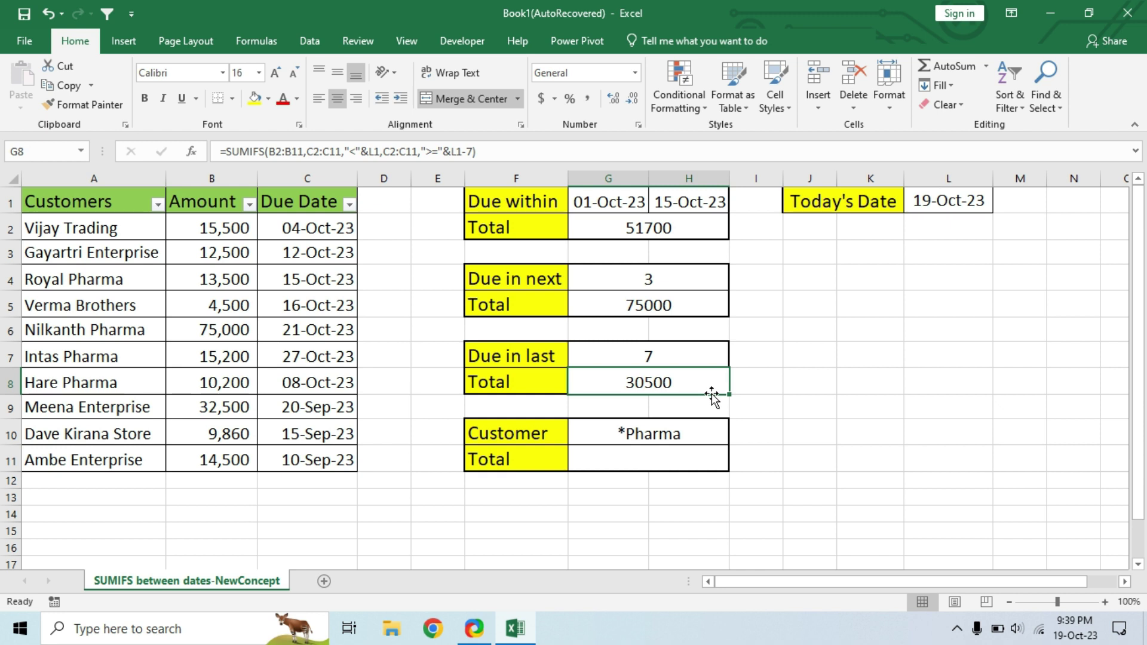
# Step: Examine the *Pharma criterion in G10, the Due within dates in G1:H1 and the Pharma names in the Customers column
pyautogui.click(651, 459)
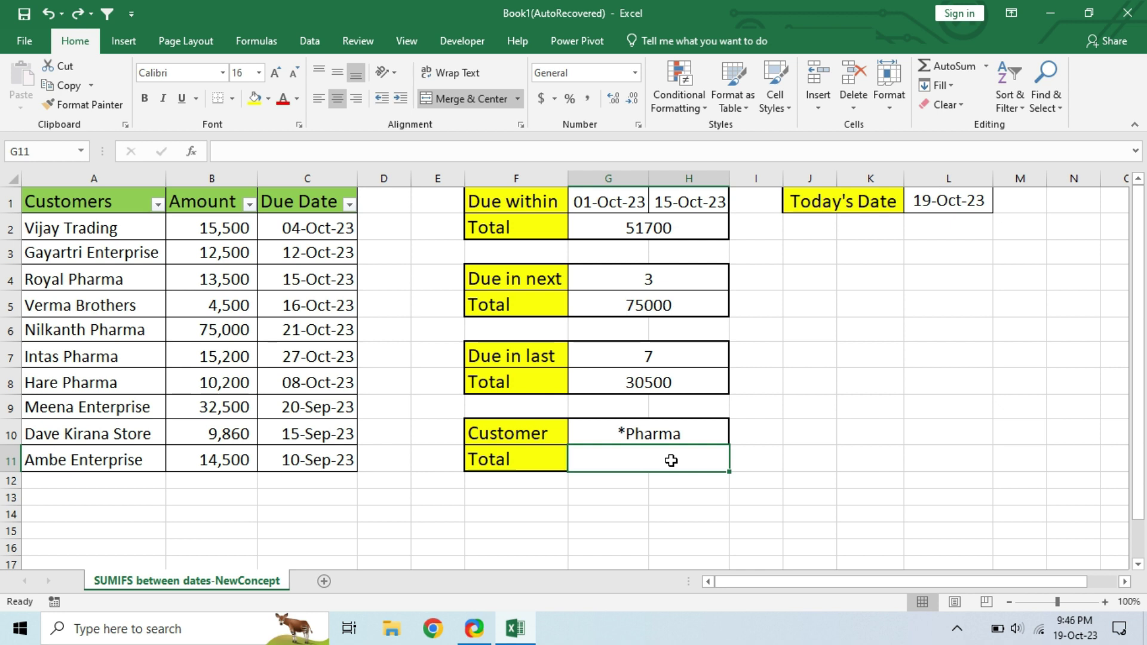
pyautogui.click(650, 430)
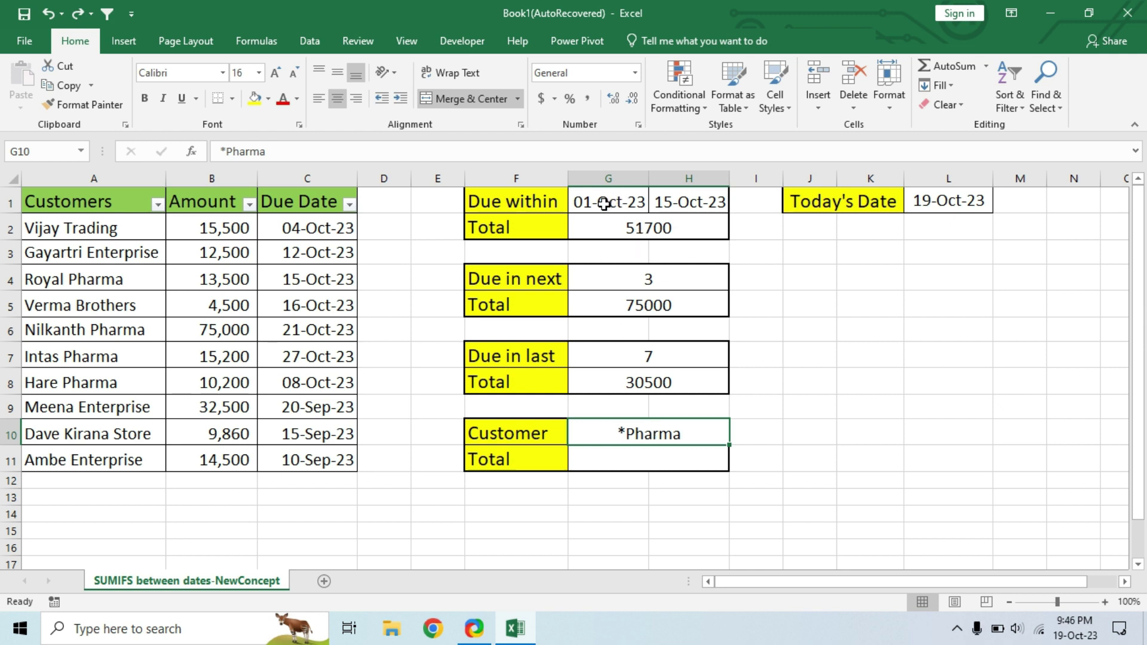
pyautogui.click(604, 204)
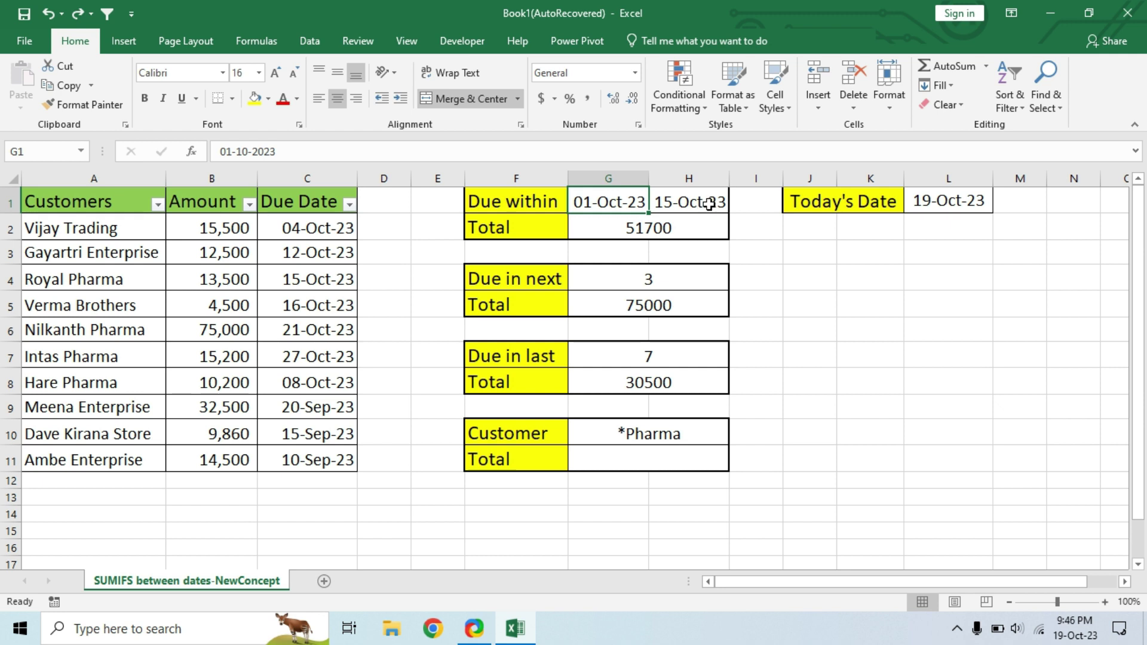
pyautogui.click(708, 203)
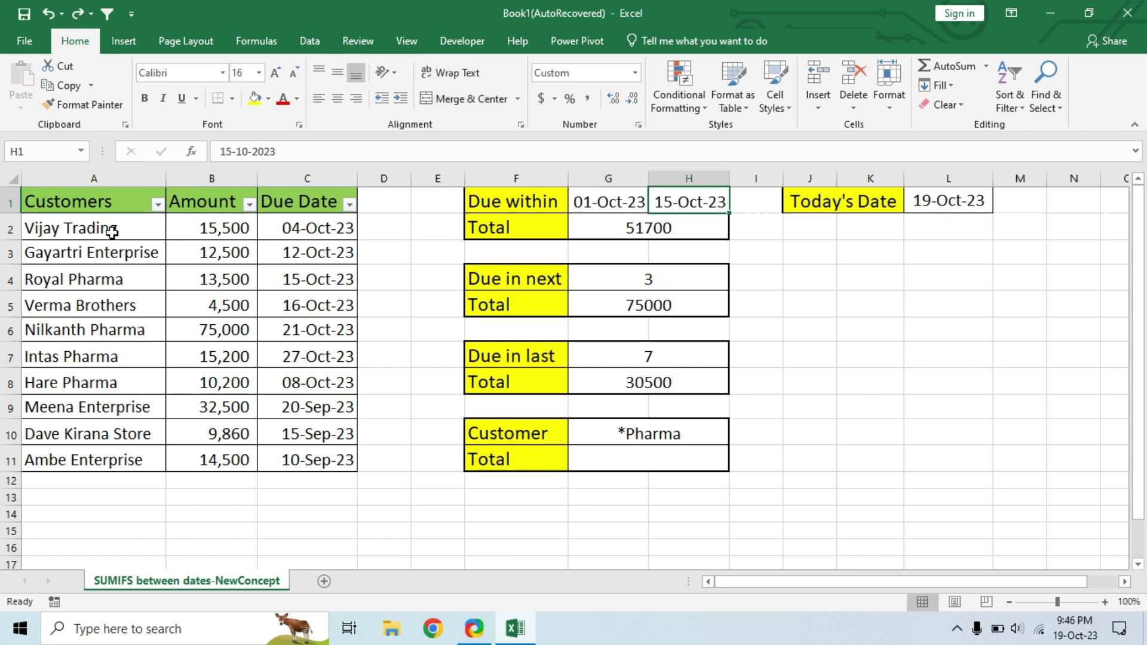
pyautogui.moveTo(112, 227); pyautogui.dragTo(95, 453)
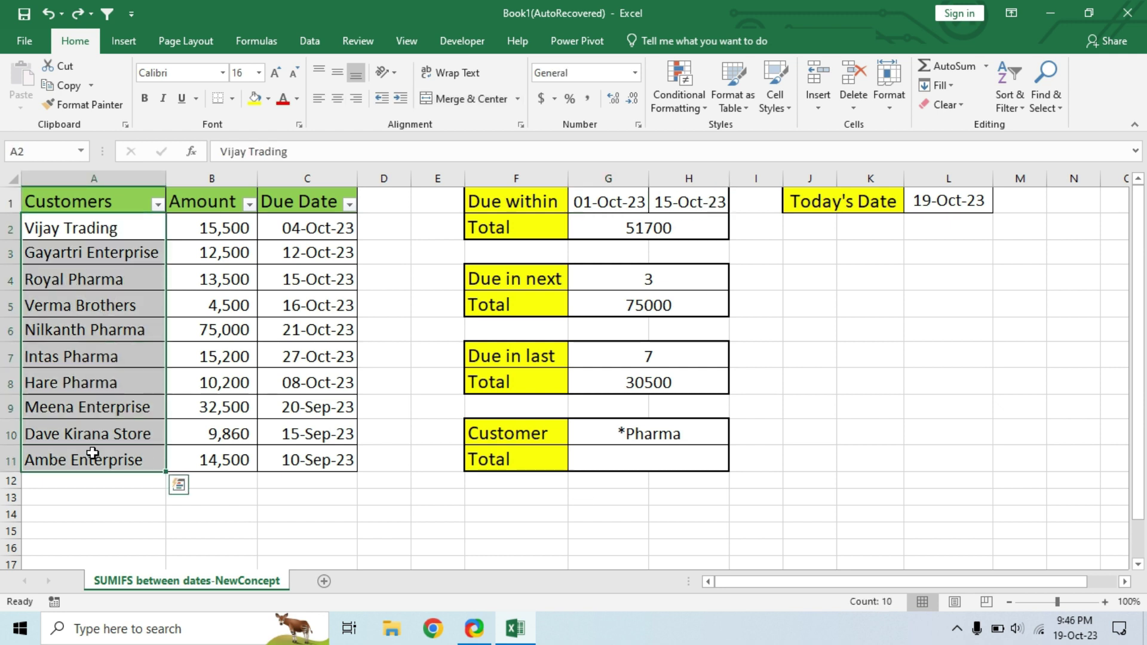
pyautogui.click(107, 282)
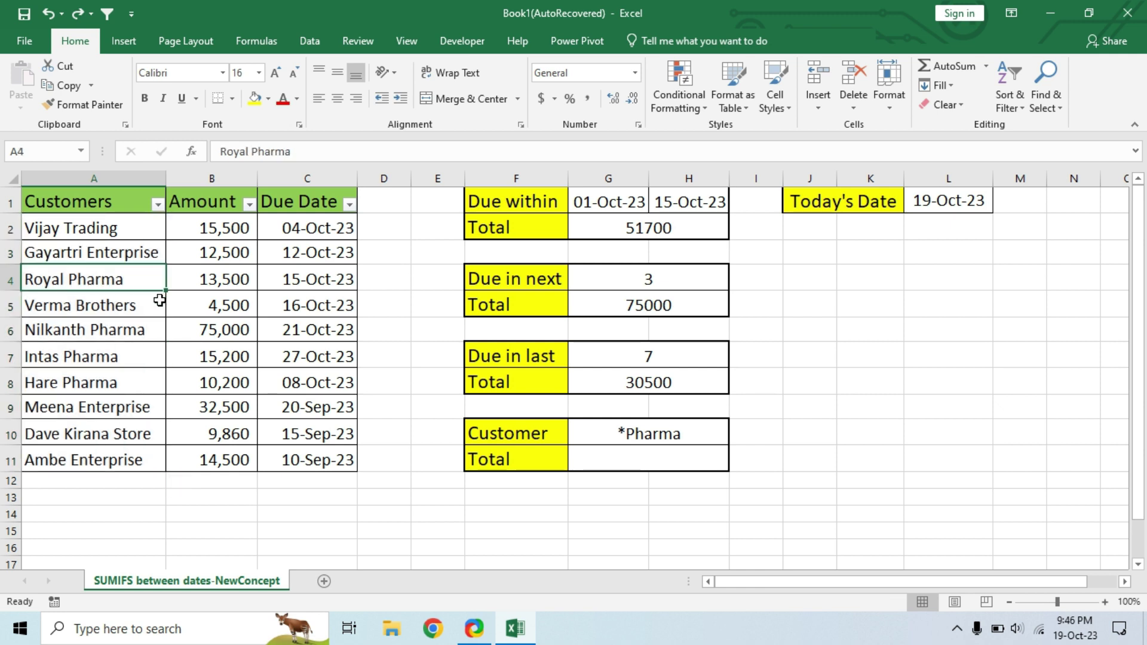
pyautogui.click(93, 331)
pyautogui.click(90, 363)
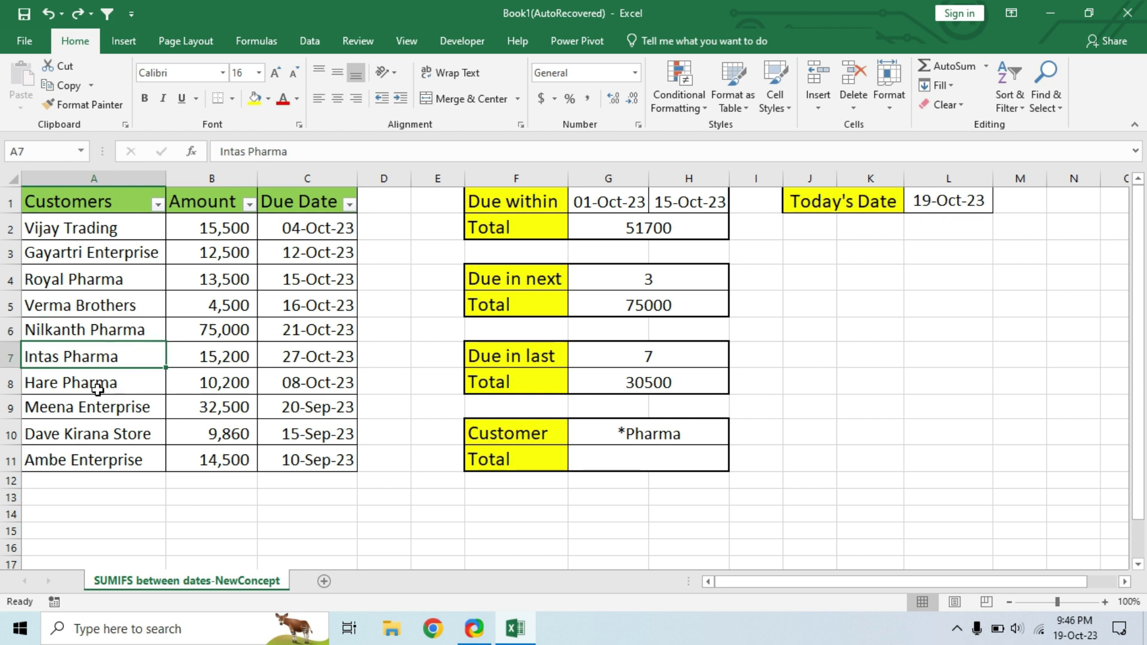
# Step: Review the Hare Pharma entry, the empty total cell G11, the date limits in G1 and H1, and the customer criterion in G10
pyautogui.click(98, 389)
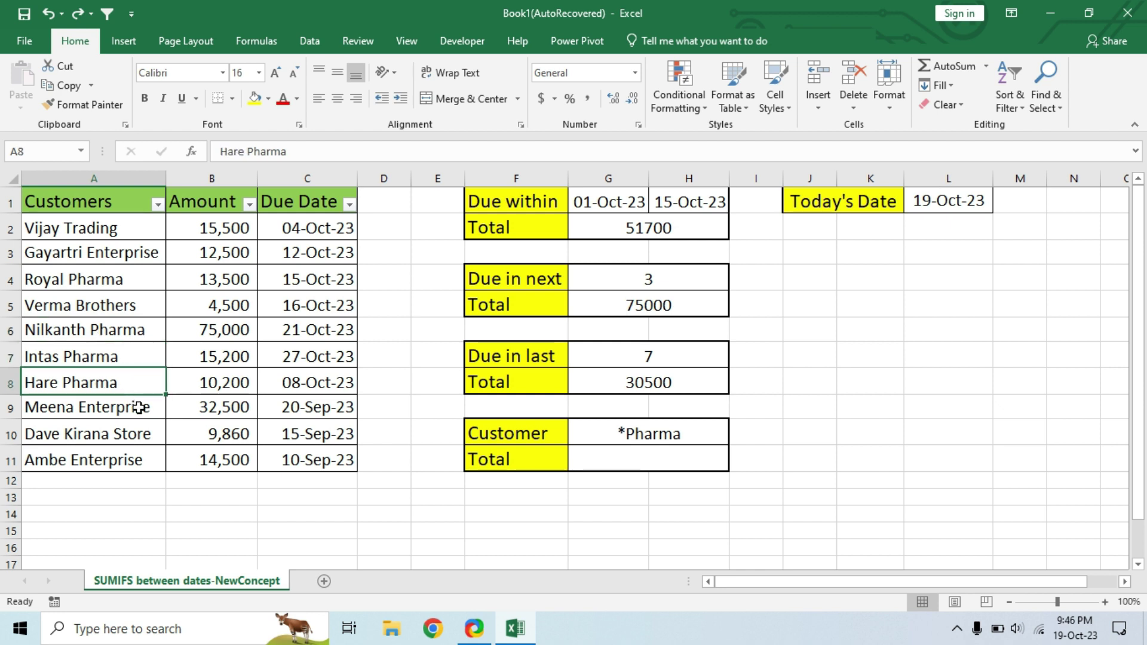
pyautogui.click(642, 454)
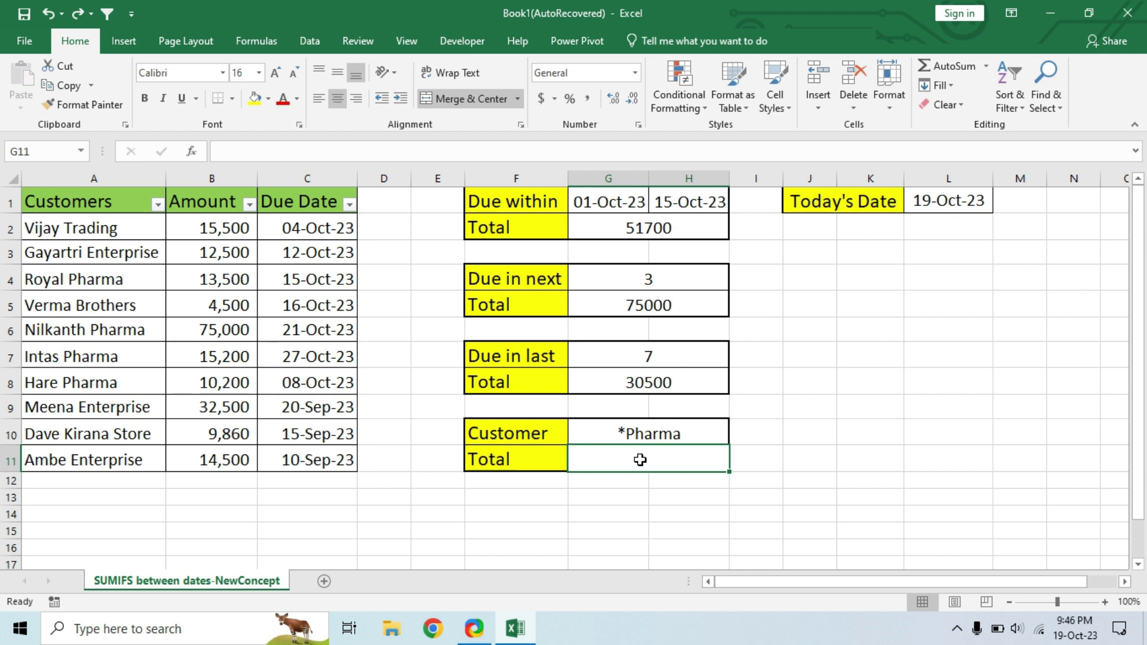
pyautogui.click(621, 202)
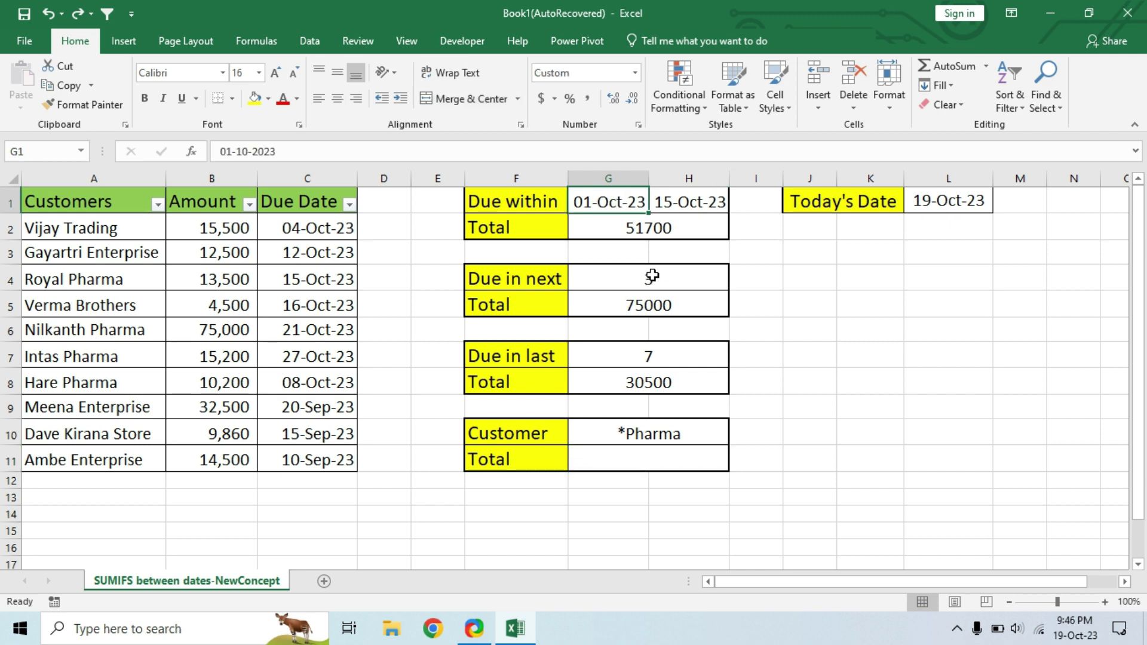
pyautogui.click(694, 204)
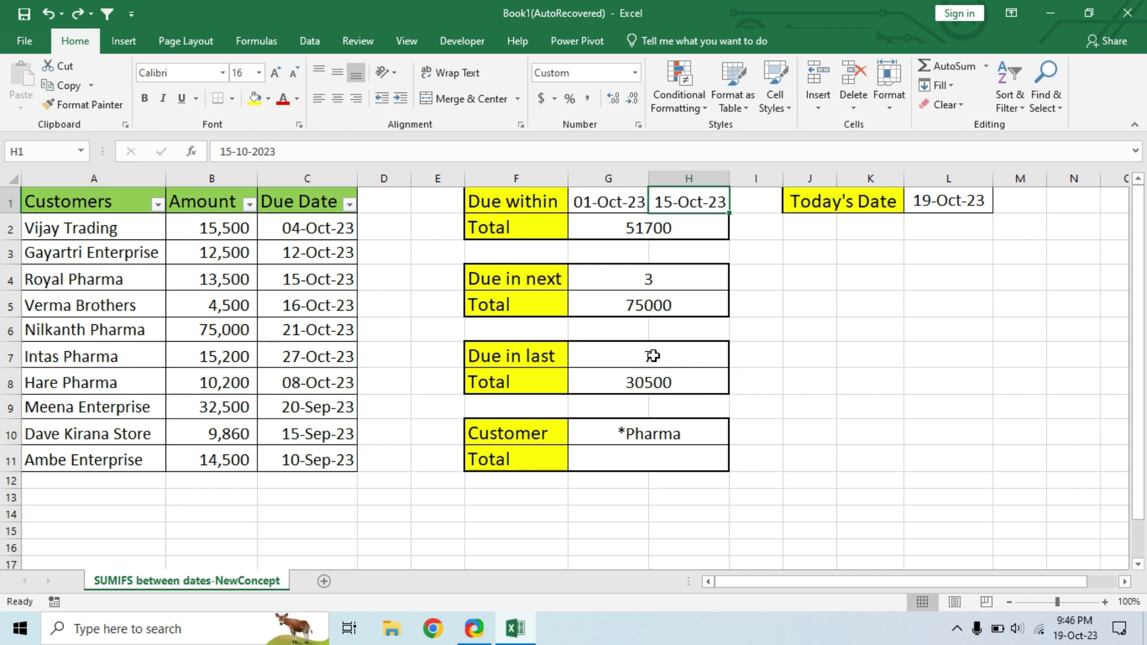
pyautogui.click(626, 445)
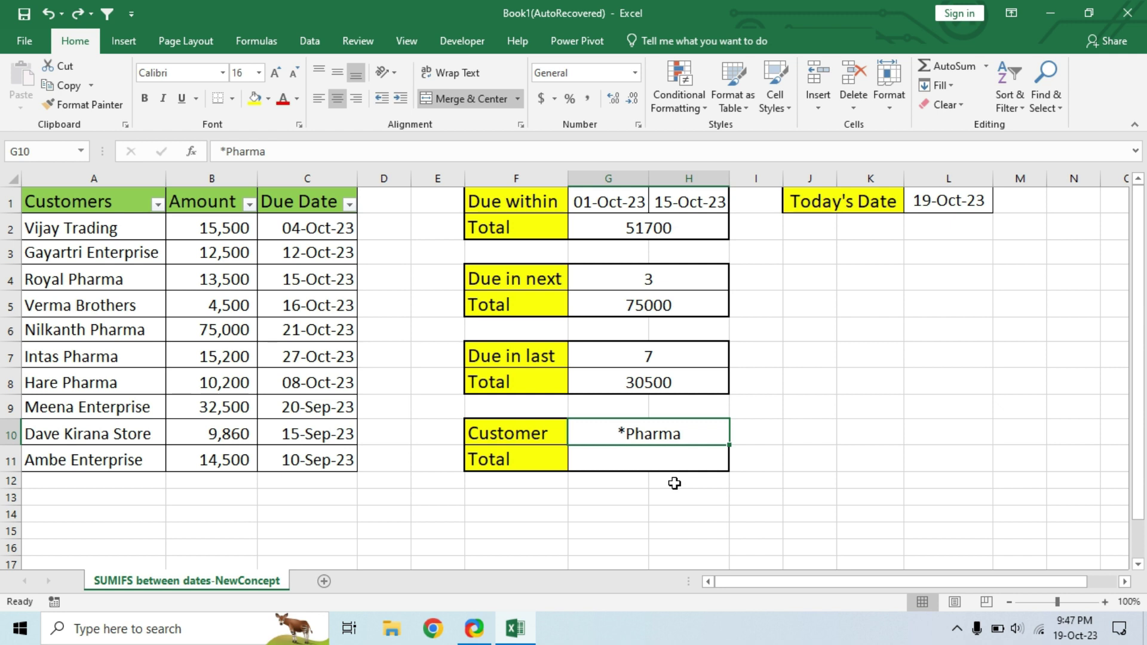
# Step: Start a SUMIFS formula in G11 with the amounts B2:B11 as the sum range
pyautogui.click(646, 464)
pyautogui.write('=sumi')
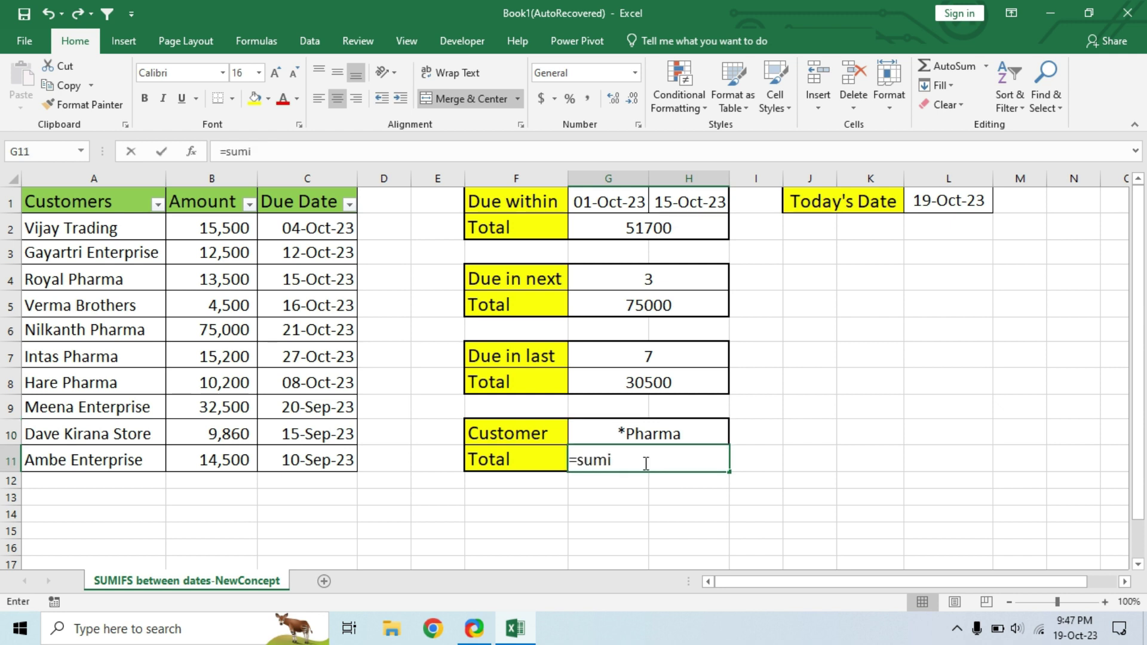
pyautogui.write('f')
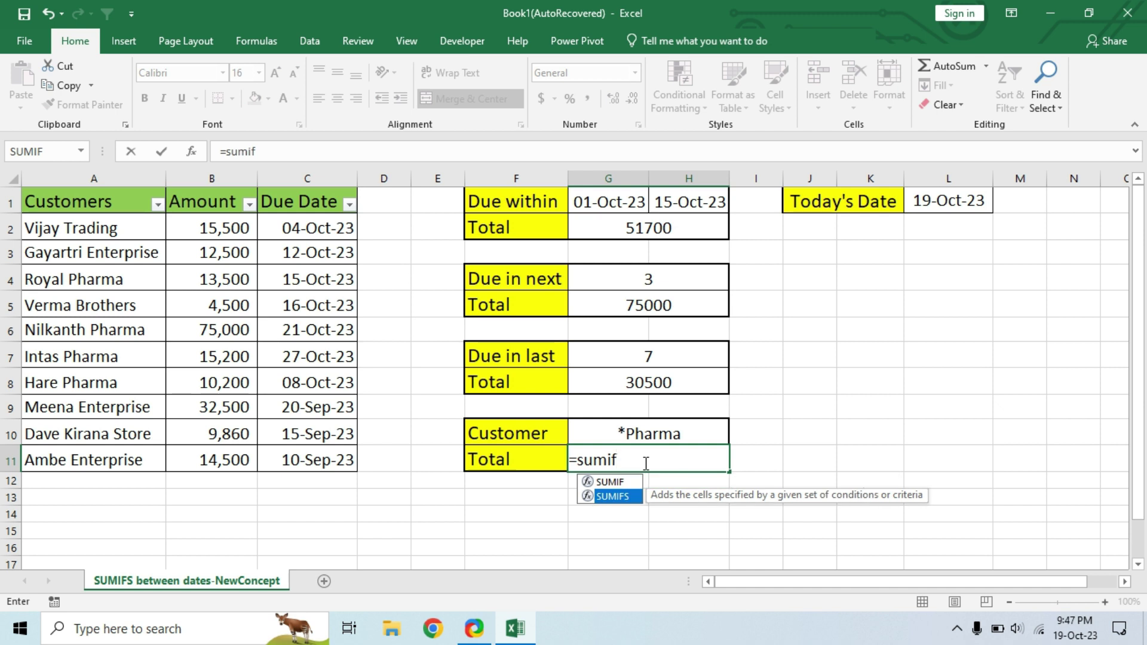
pyautogui.press('Tab')
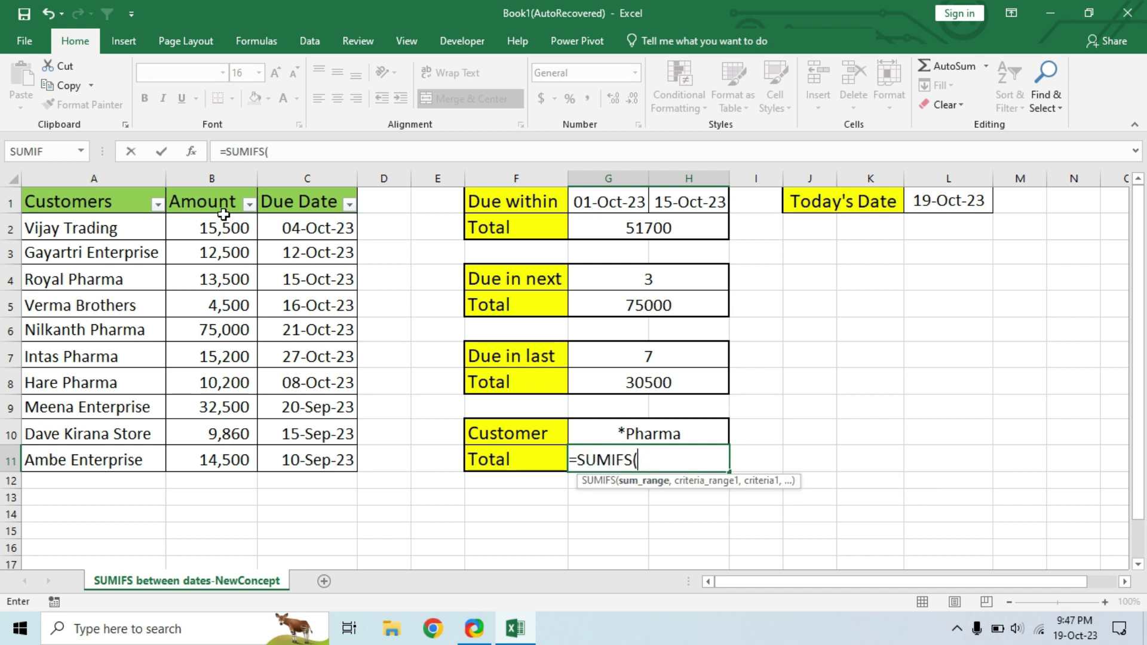
pyautogui.moveTo(230, 224); pyautogui.dragTo(215, 470)
pyautogui.write(',')
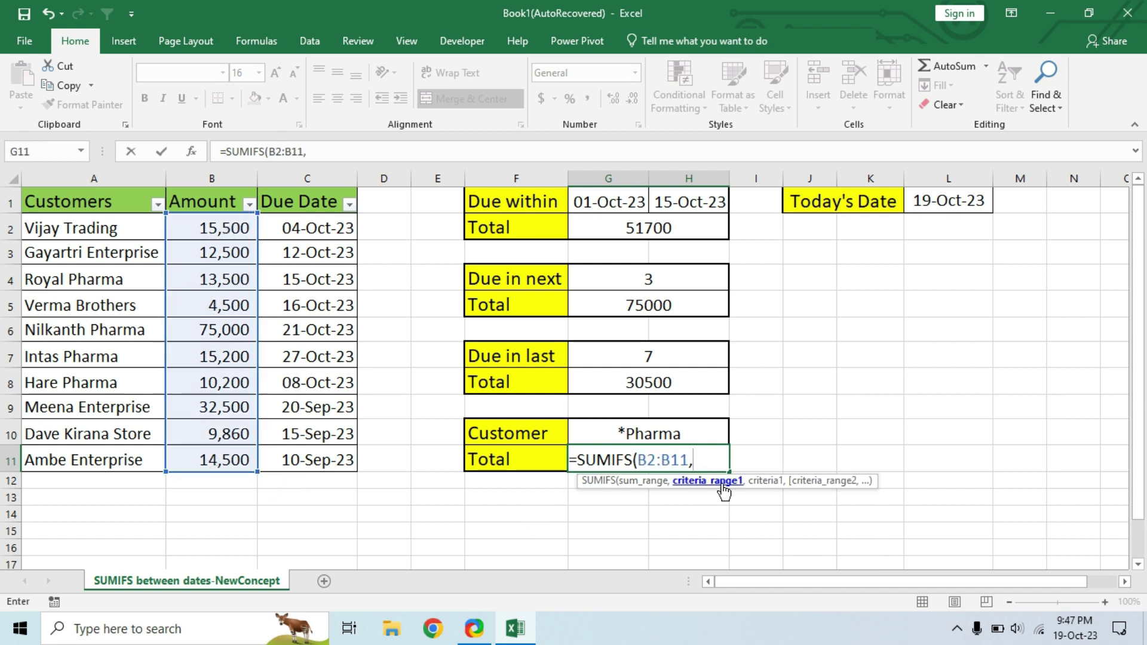
# Step: Add the first condition to the G11 formula: range C2:C11 with criterion ">="&G1
pyautogui.click(319, 226)
pyautogui.moveTo(320, 225); pyautogui.dragTo(299, 459)
pyautogui.write(',')
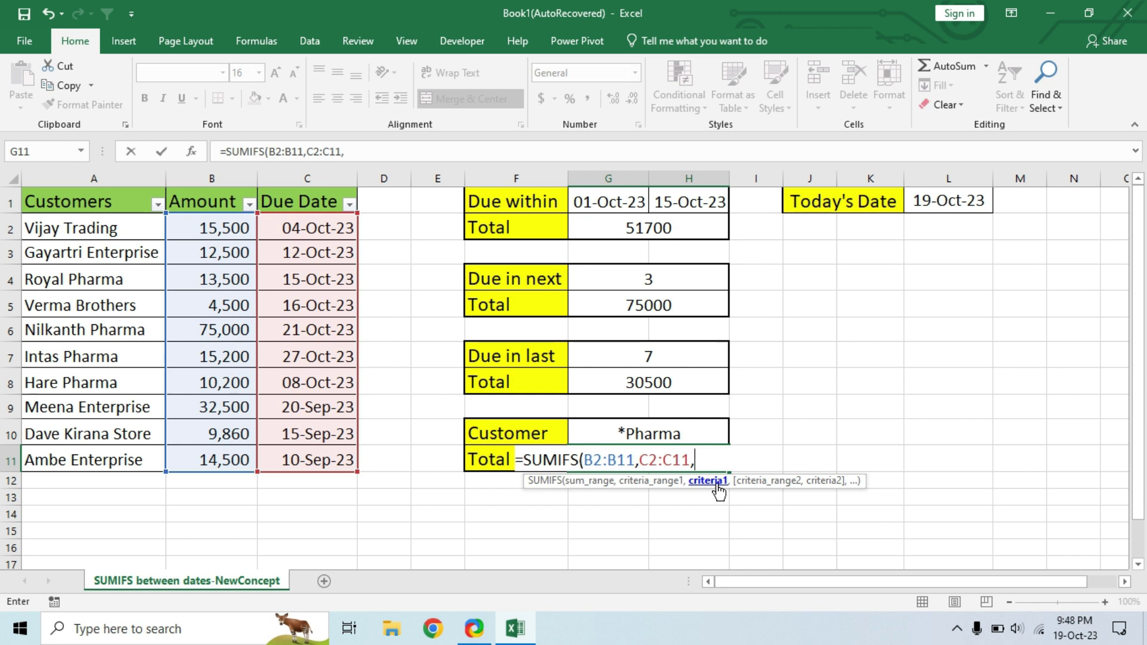
pyautogui.write('">="&')
pyautogui.click(633, 206)
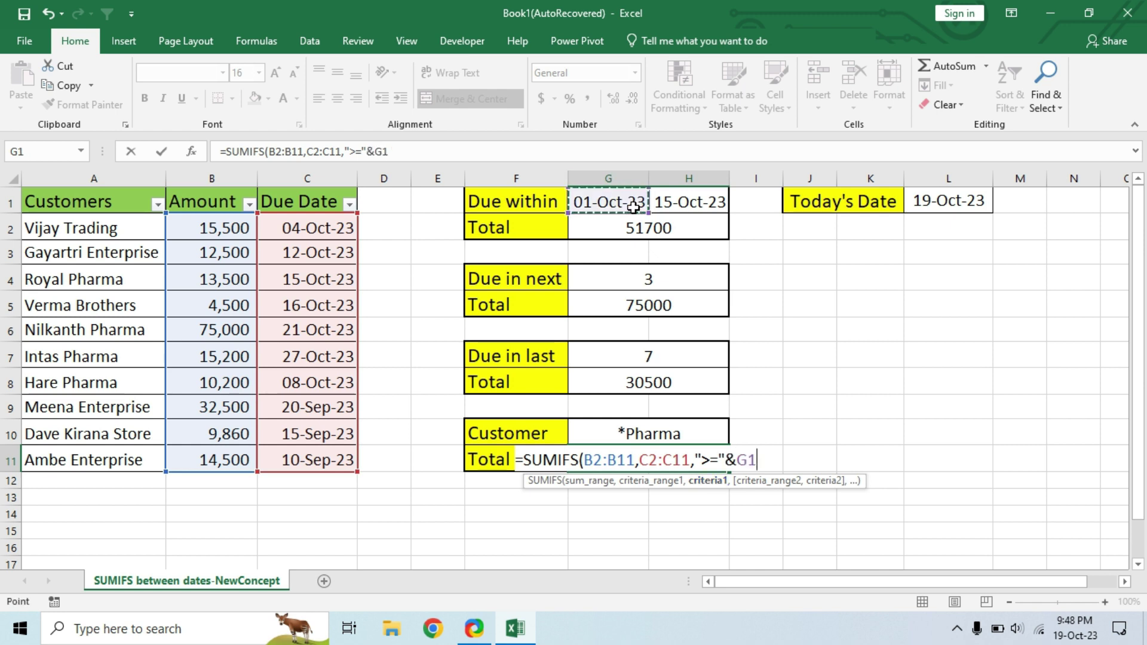
pyautogui.write(',')
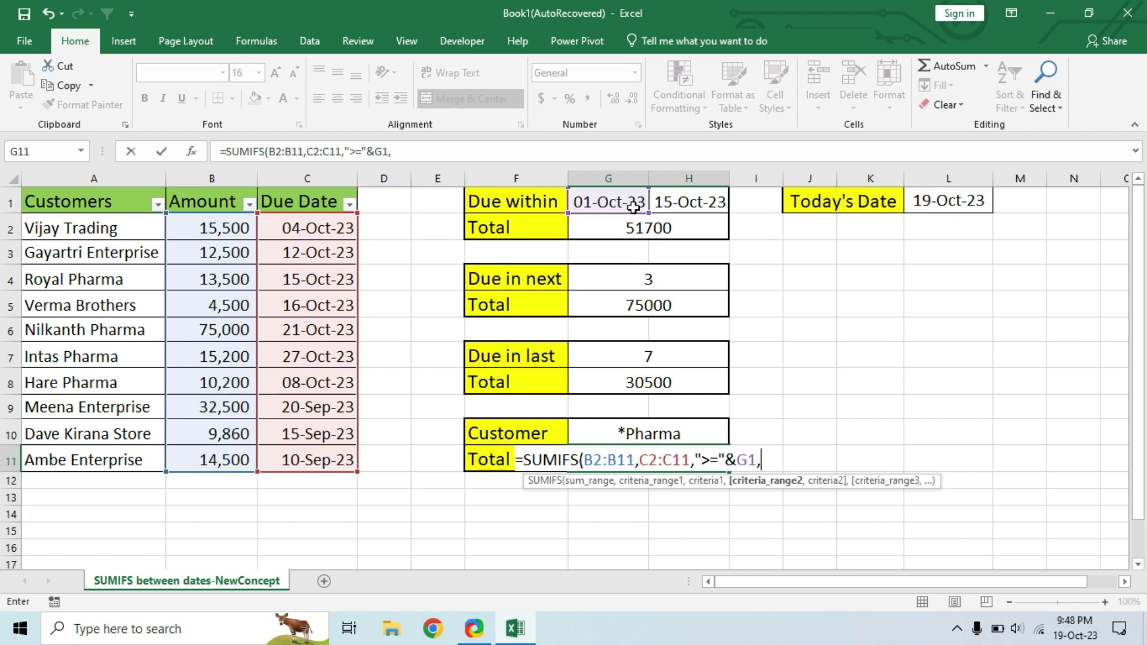
# Step: Add the second condition to the G11 formula: range C2:C11 with criterion "<="&H1
pyautogui.moveTo(319, 226); pyautogui.dragTo(303, 458)
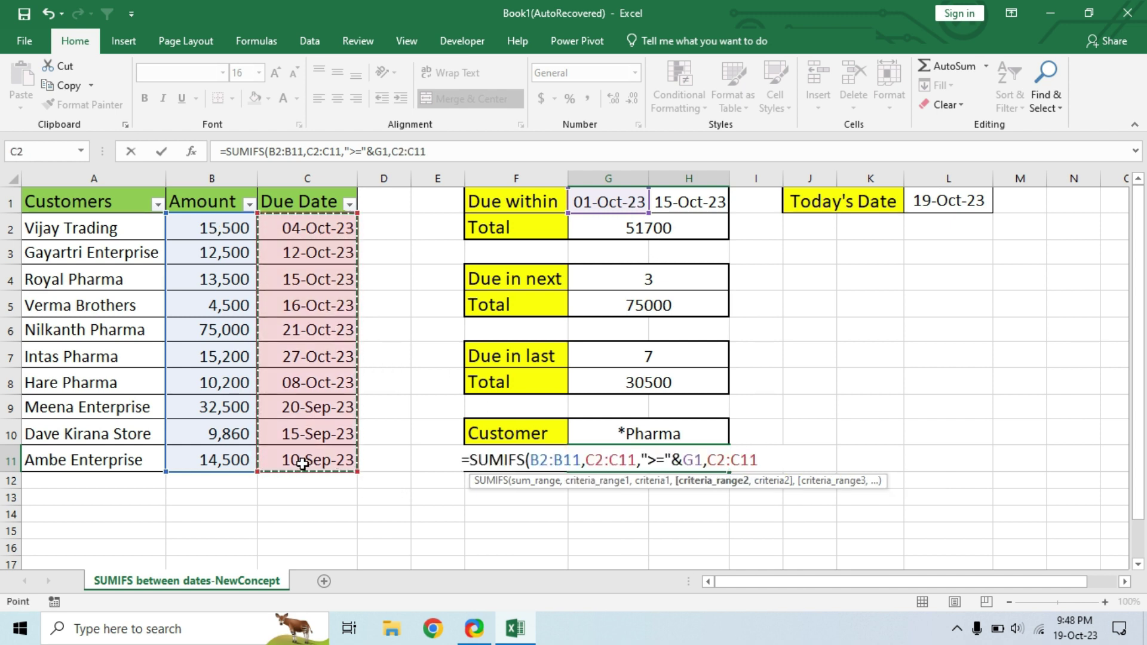
pyautogui.write(',')
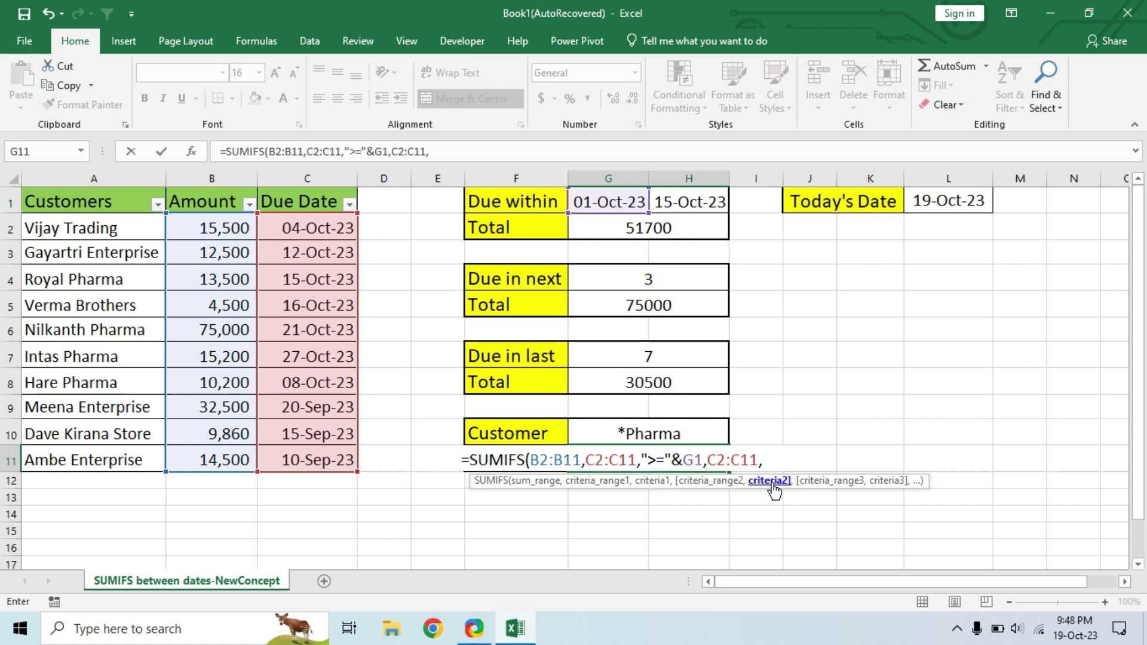
pyautogui.write('"')
pyautogui.write('<= ')
pyautogui.write('&')
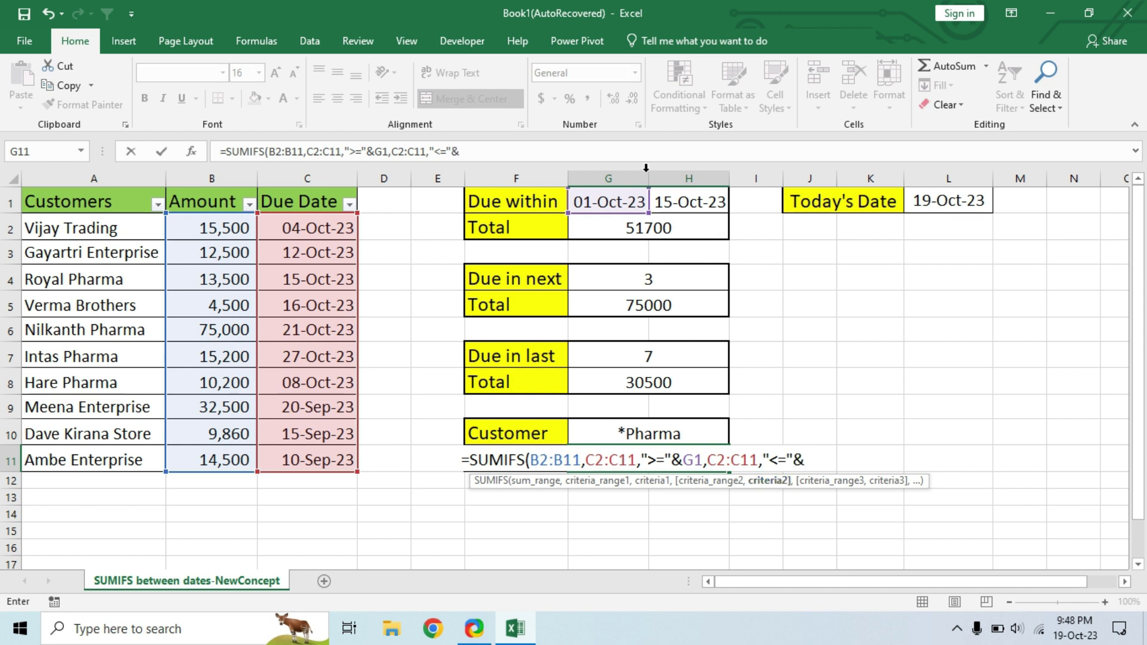
pyautogui.click(705, 209)
pyautogui.write(',')
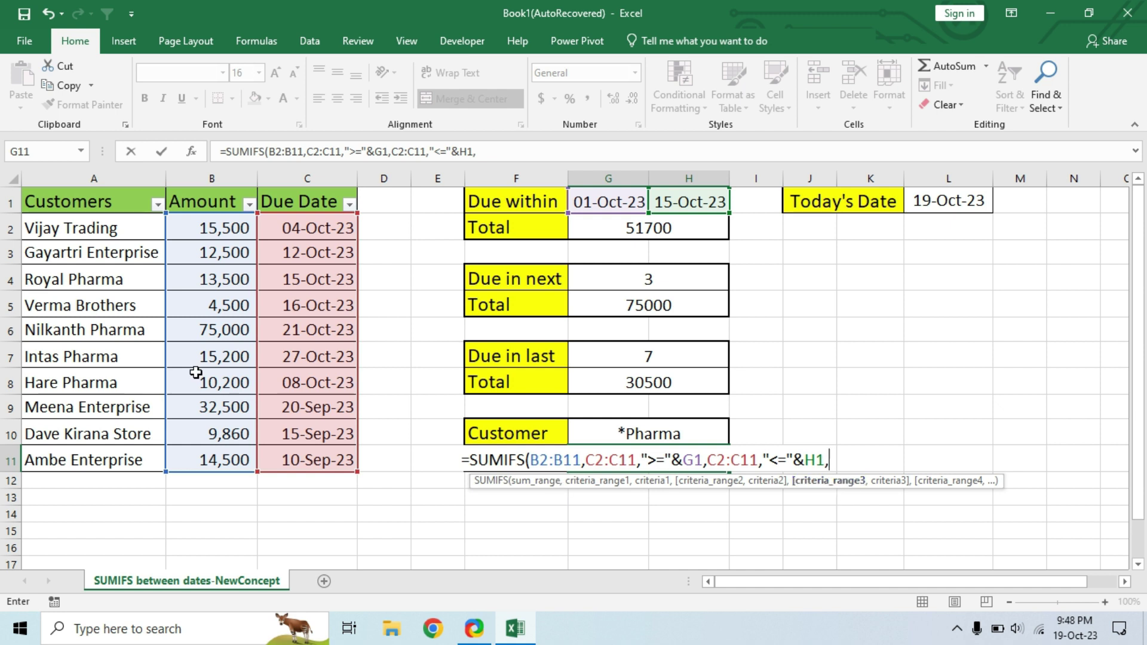
# Step: Add the third condition, customer range A2:A11 with criterion G10, and complete the SUMIFS formula in G11
pyautogui.moveTo(103, 226); pyautogui.dragTo(95, 457)
pyautogui.write(',')
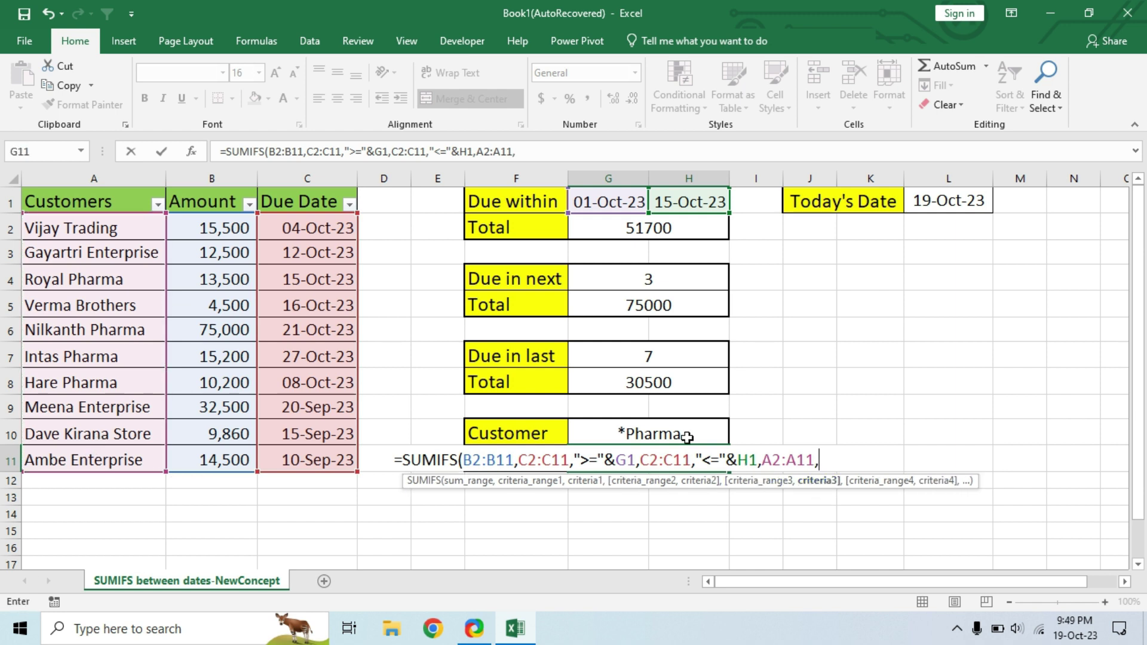
pyautogui.click(645, 429)
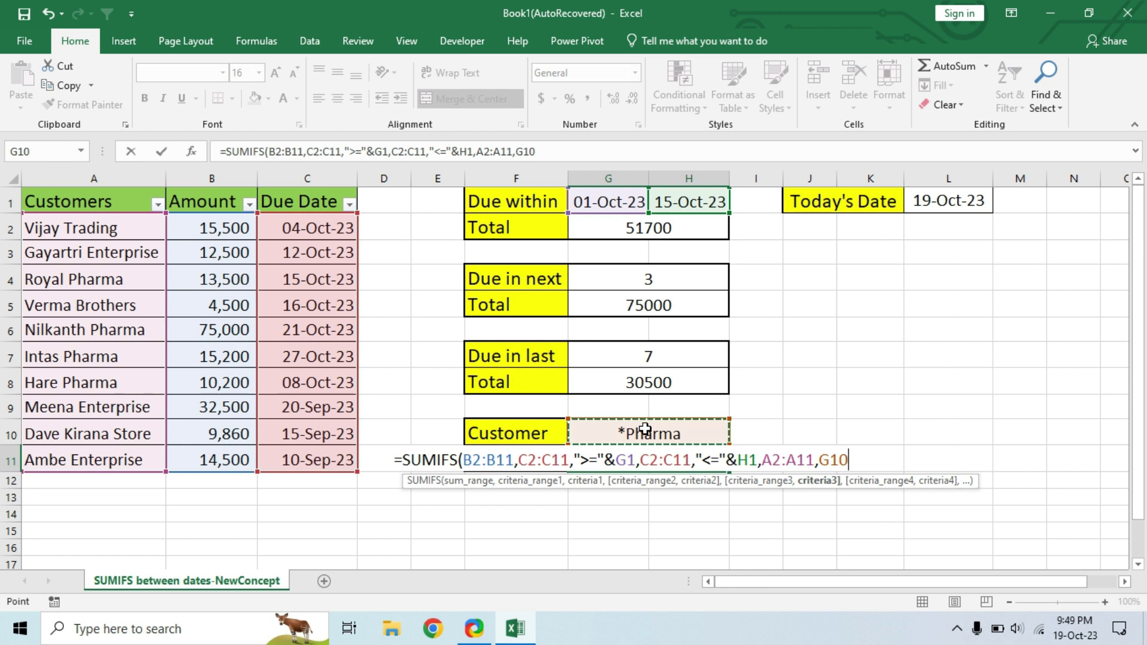
pyautogui.write(')')
pyautogui.press('Return')
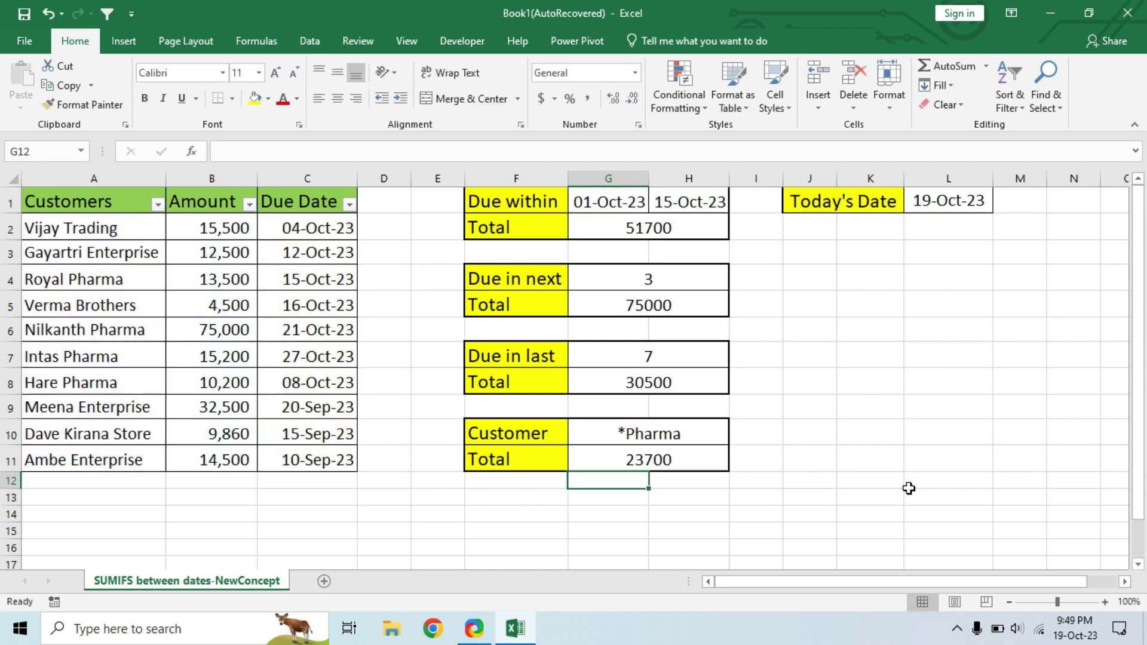
pyautogui.click(664, 460)
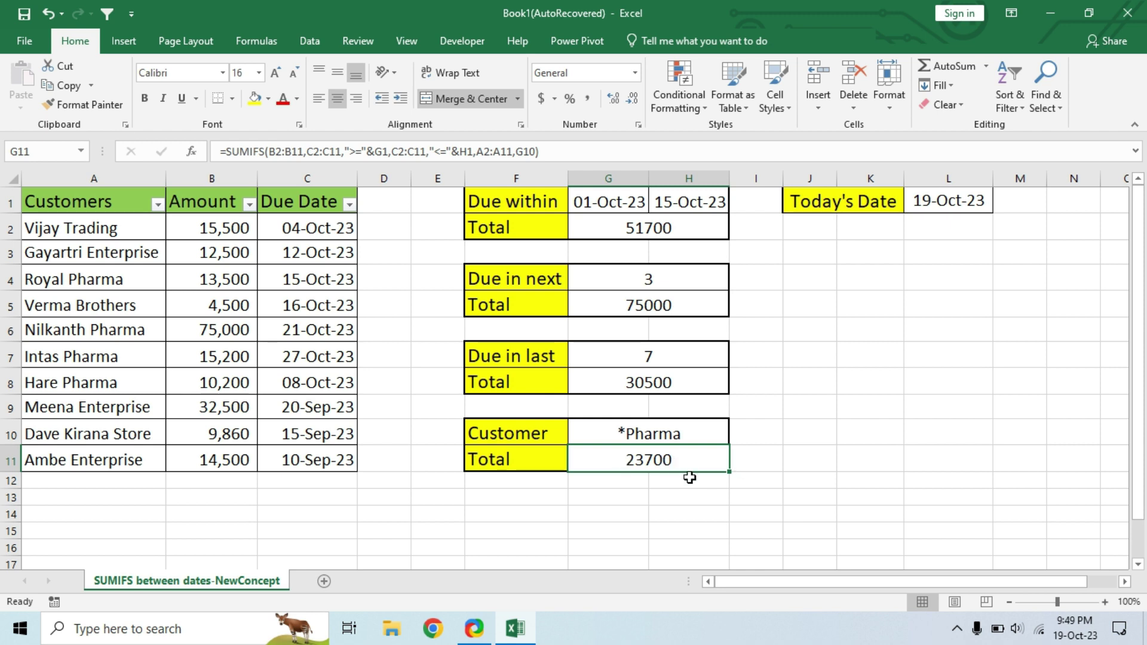
# Step: Filter the Customers column to show only Hare Pharma, Intas Pharma, Nilkanth Pharma and Royal Pharma
pyautogui.click(157, 205)
pyautogui.click(71, 374)
pyautogui.click(50, 421)
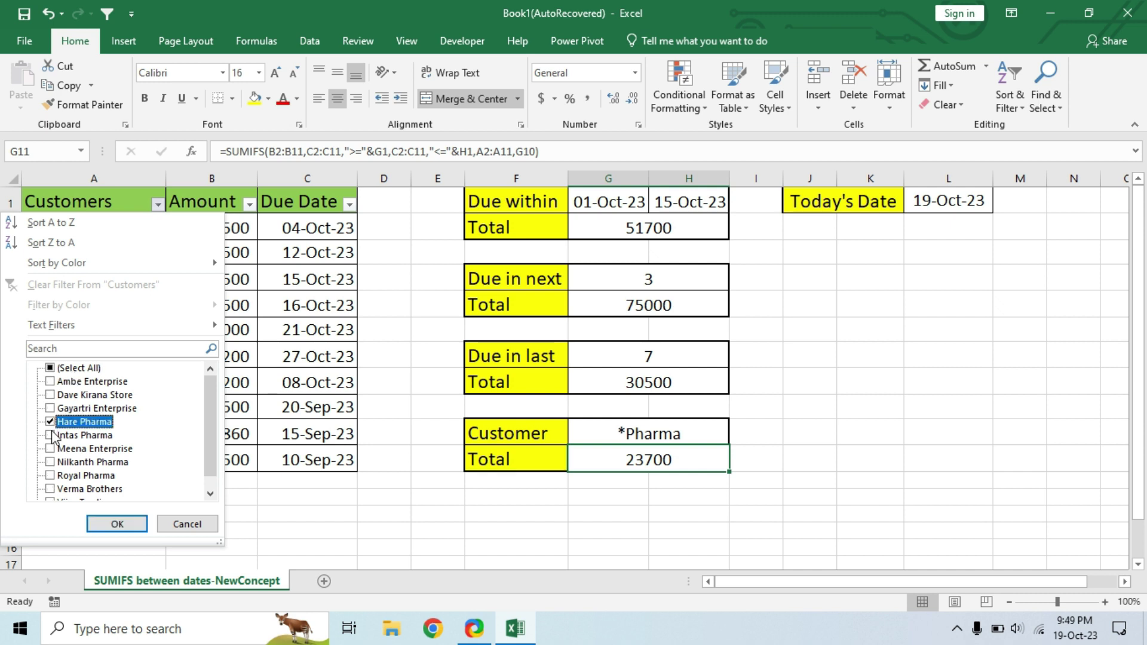
pyautogui.click(50, 435)
pyautogui.click(50, 462)
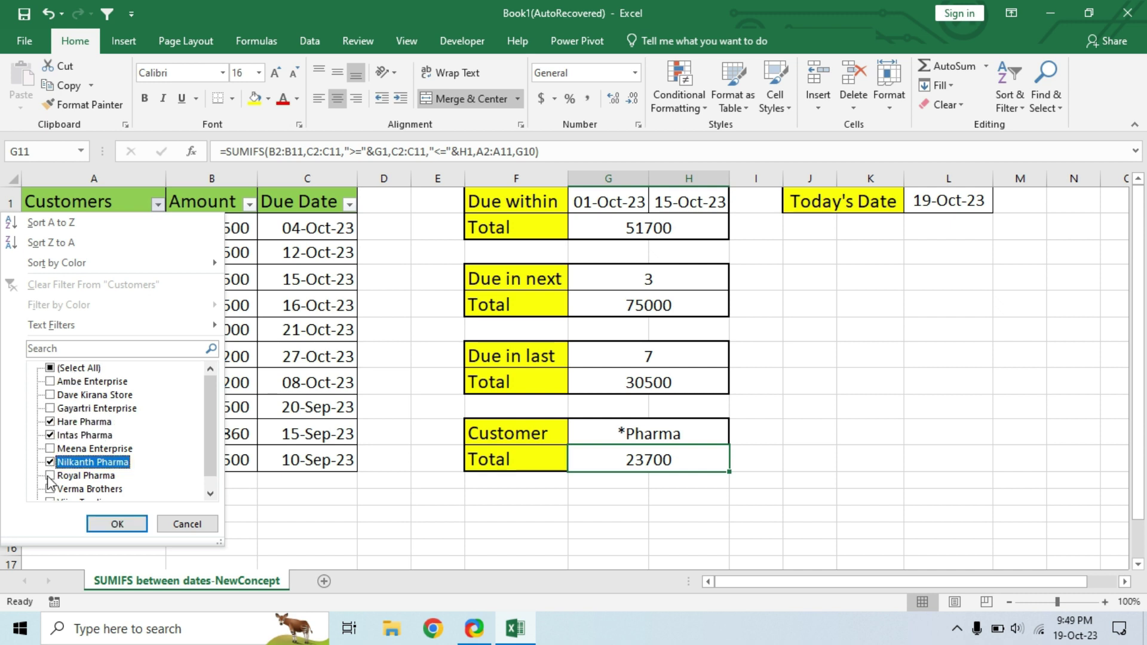
pyautogui.click(50, 476)
pyautogui.click(117, 524)
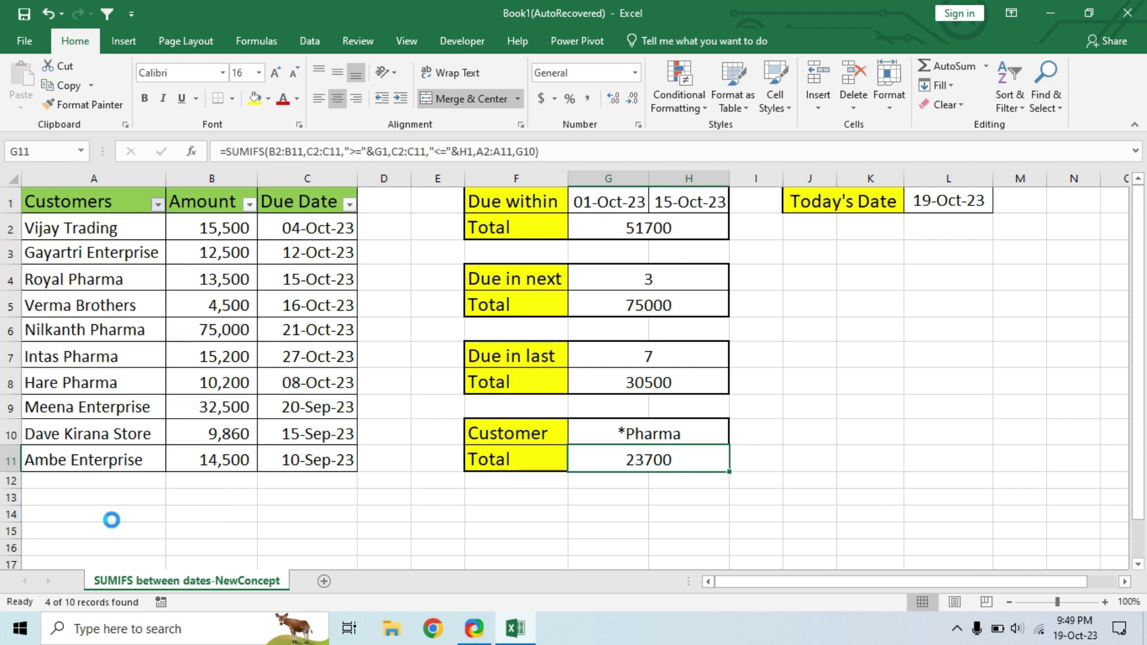
# Step: Filter the Due Date column to show only 08 and 15 October 2023 for checking the G11 total
pyautogui.click(350, 205)
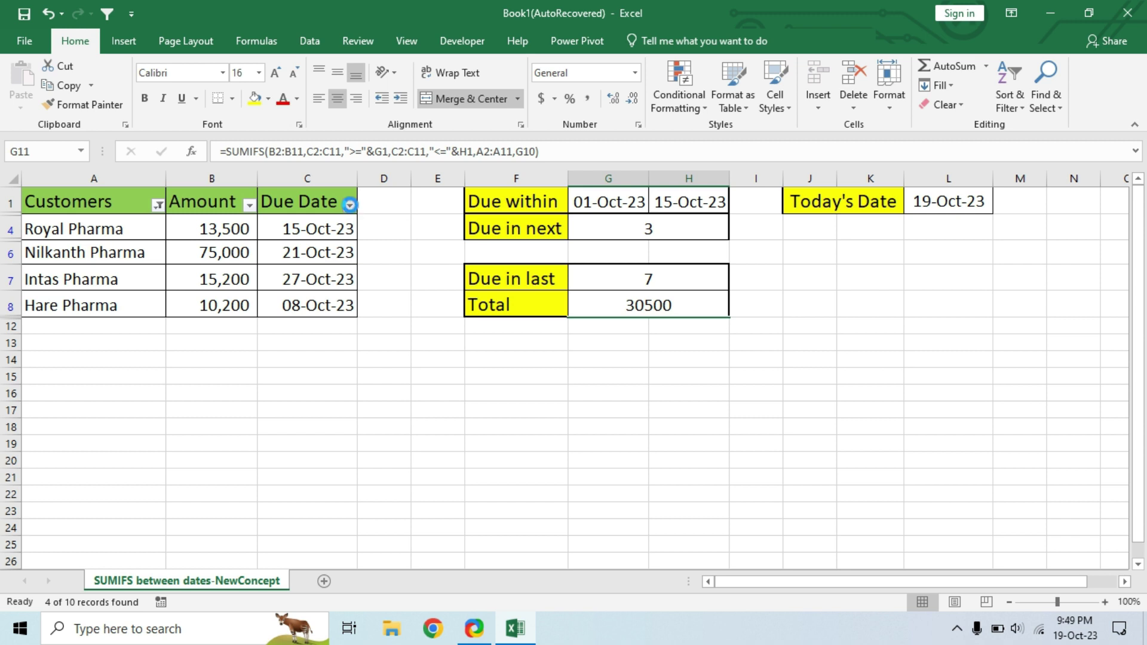
pyautogui.click(182, 370)
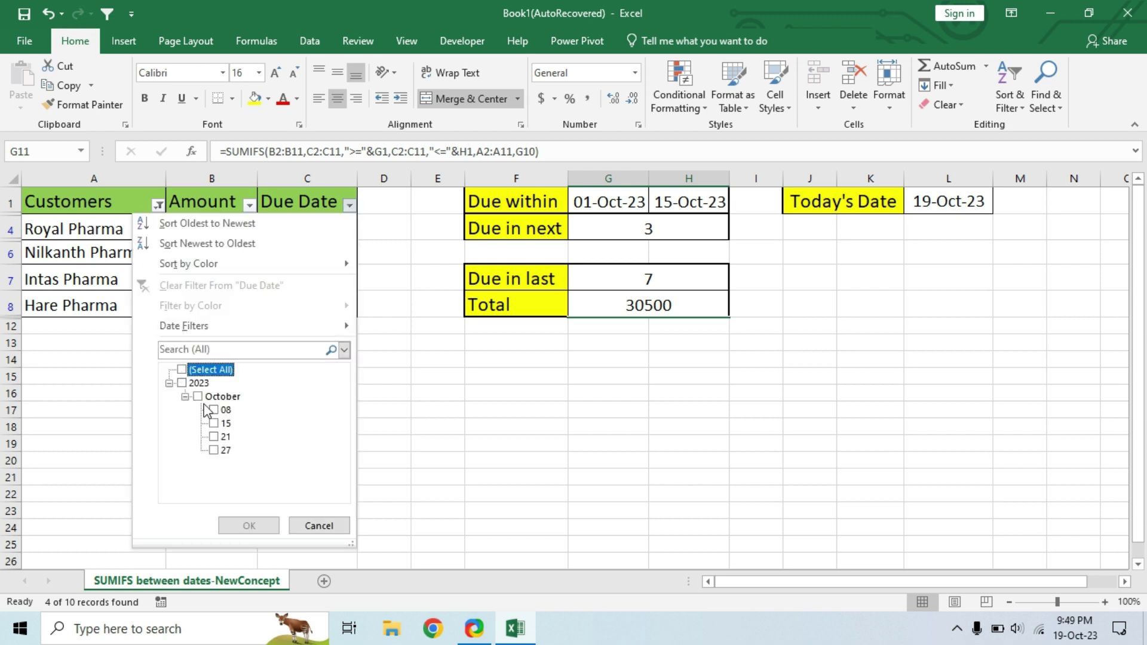
pyautogui.click(198, 396)
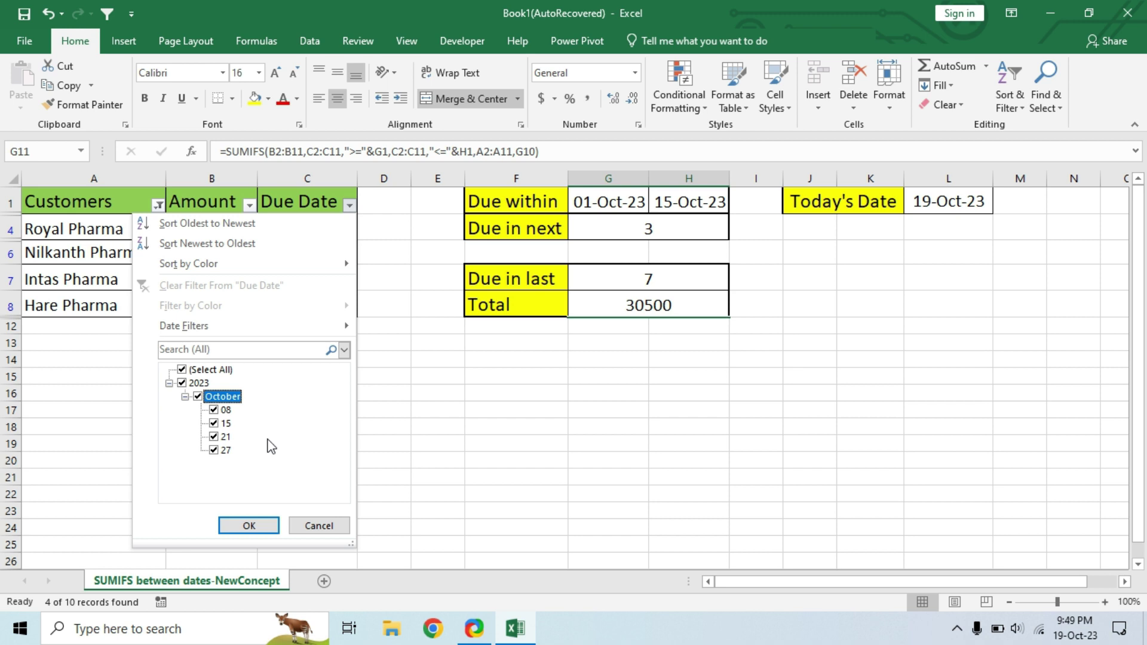
pyautogui.click(214, 452)
pyautogui.click(214, 451)
pyautogui.click(214, 437)
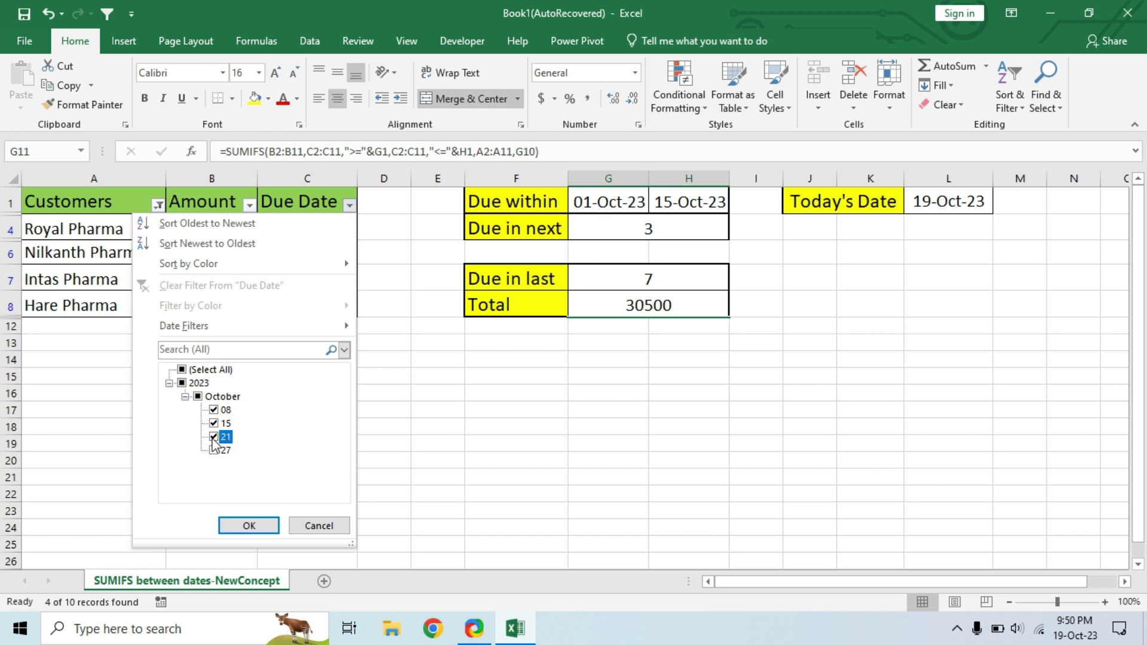
pyautogui.click(259, 525)
# Step: Check the sum of the filtered amounts, remove the Customers and Due Date filters, and compare with the total in G11
pyautogui.moveTo(222, 229); pyautogui.dragTo(231, 251)
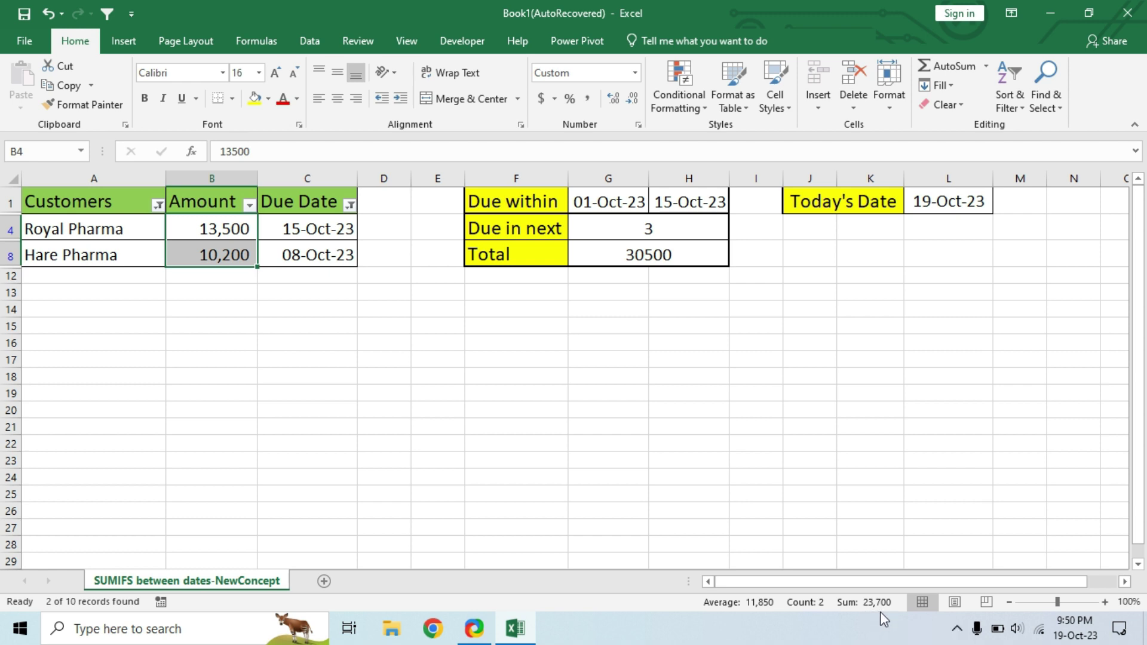
pyautogui.click(158, 205)
pyautogui.press('Escape')
pyautogui.click(350, 205)
pyautogui.click(248, 526)
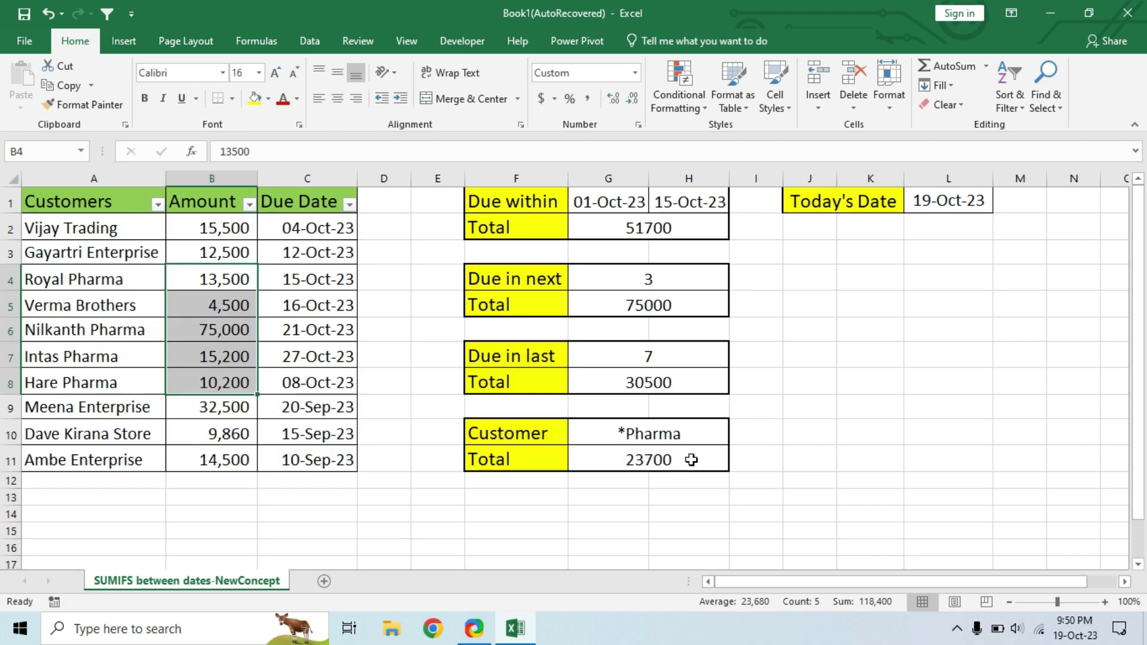
pyautogui.click(660, 466)
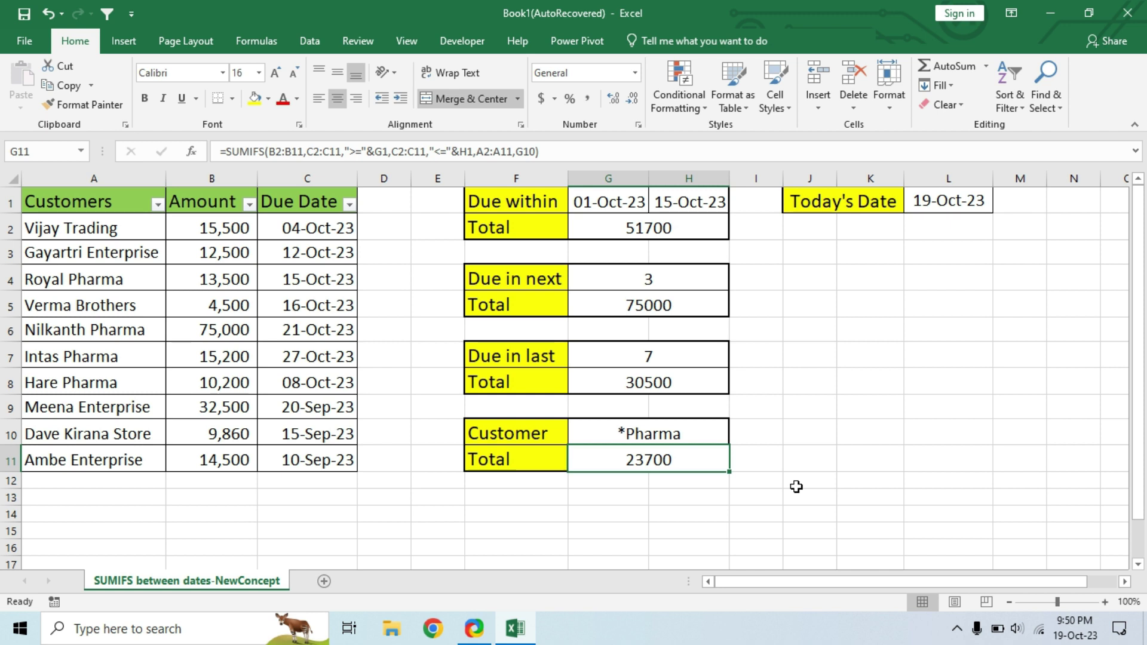